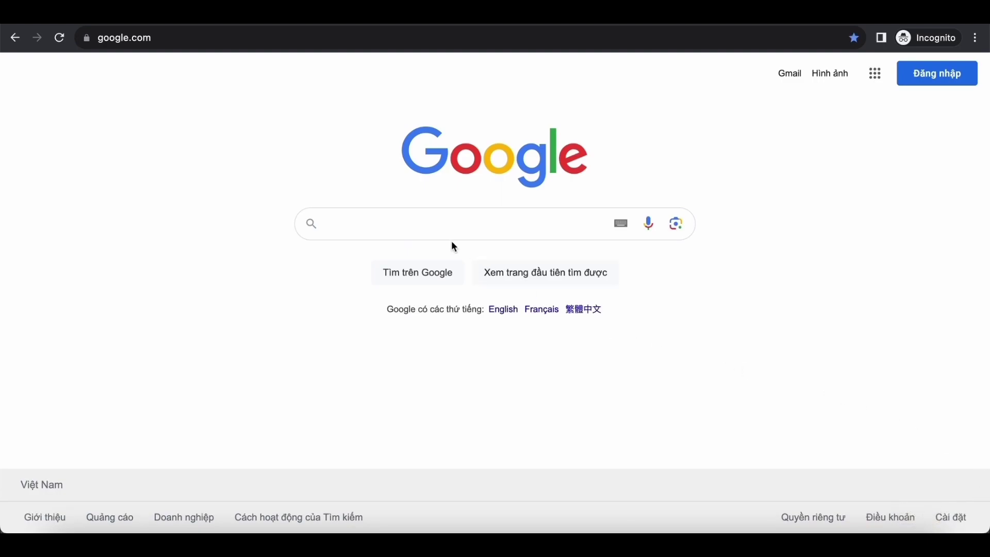
# Search Google Images for 'youtube logo svg' and open the Wikipedia 2017 YouTube logo page.
pyautogui.click(430, 222)
pyautogui.write('youtu')
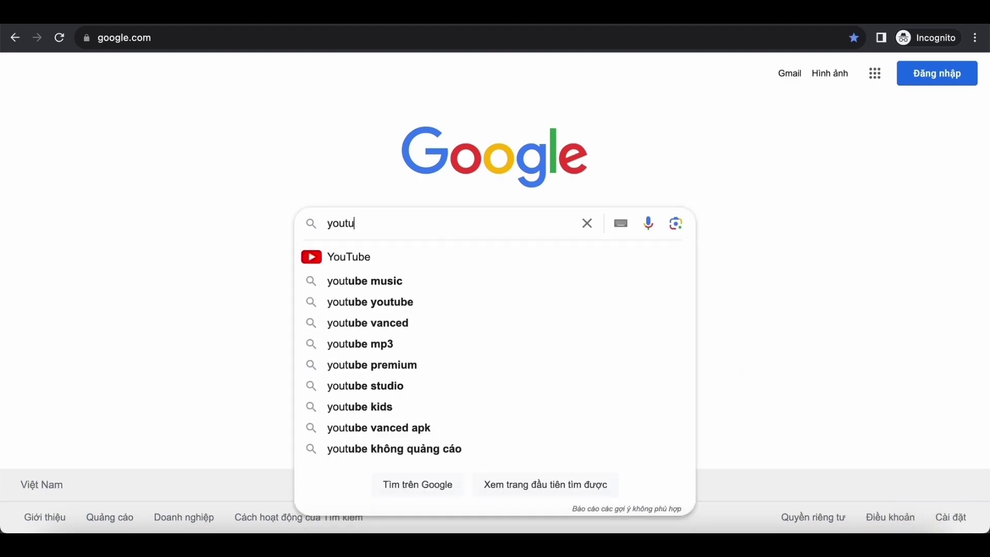
pyautogui.write('be logo ')
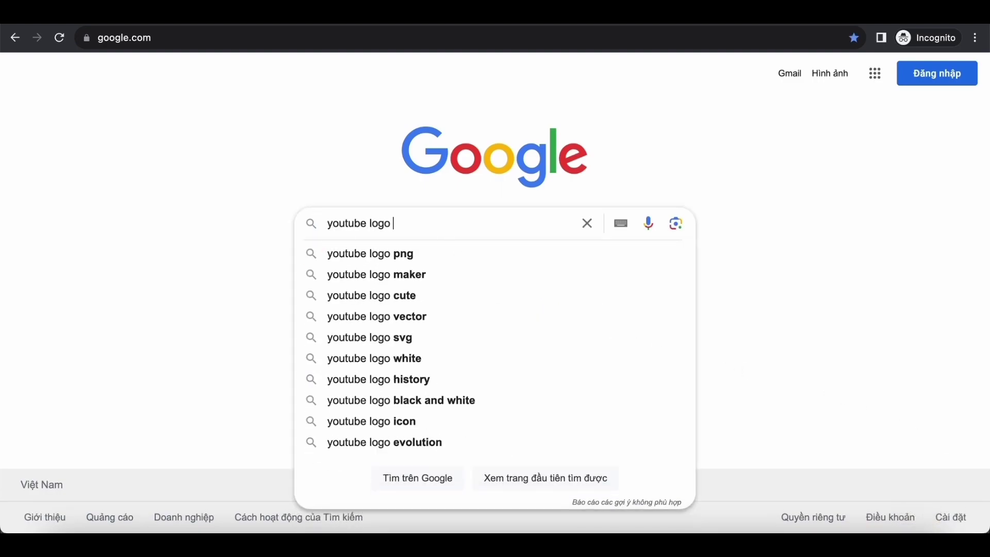
pyautogui.write('svg')
pyautogui.press('Return')
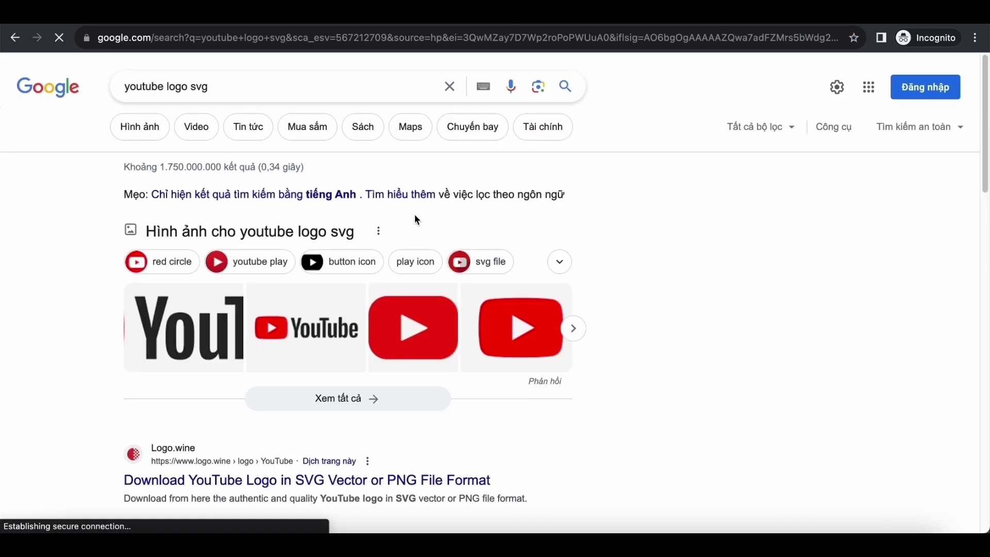
pyautogui.click(135, 131)
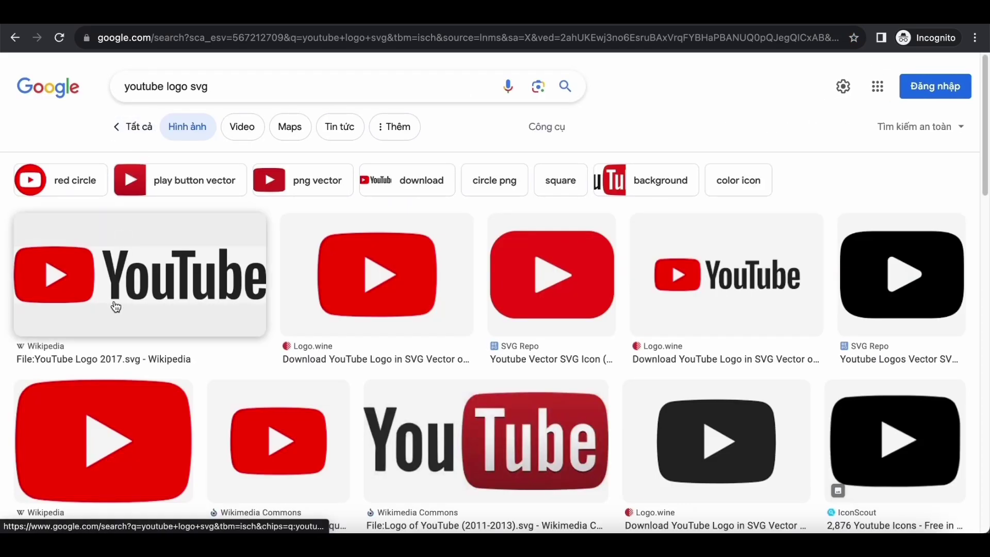
pyautogui.click(115, 302)
pyautogui.click(645, 257)
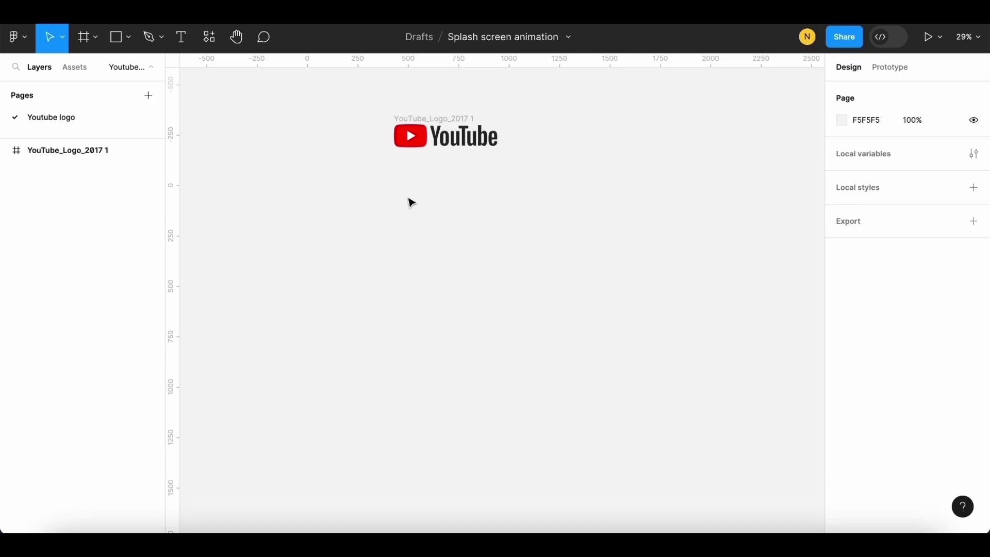
# Create Frame 1 at the iPhone 14 Pro preset size.
pyautogui.press('f')
pyautogui.moveTo(394, 188); pyautogui.dragTo(441, 286)
pyautogui.click(863, 125)
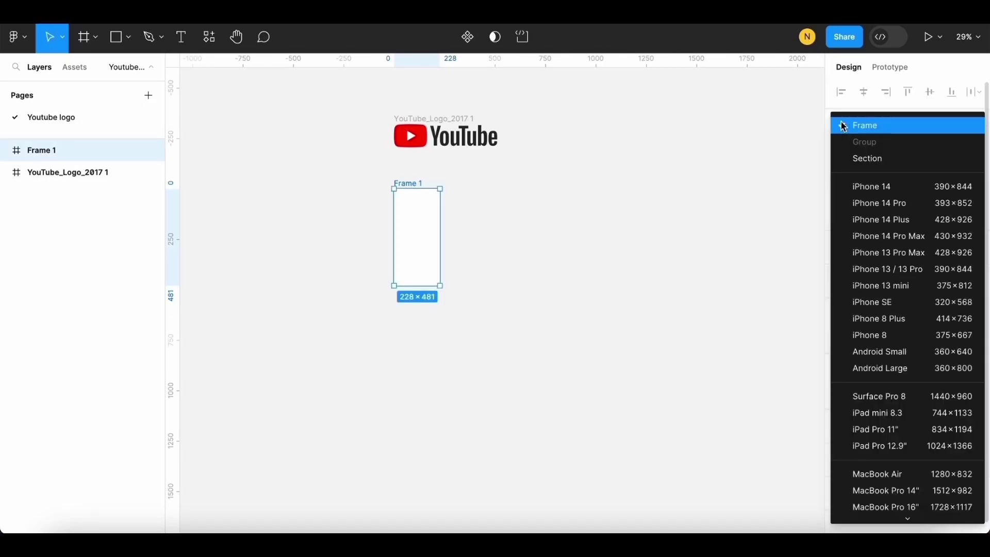
pyautogui.click(873, 203)
pyautogui.click(577, 216)
pyautogui.hscroll(-1, 534, 225)
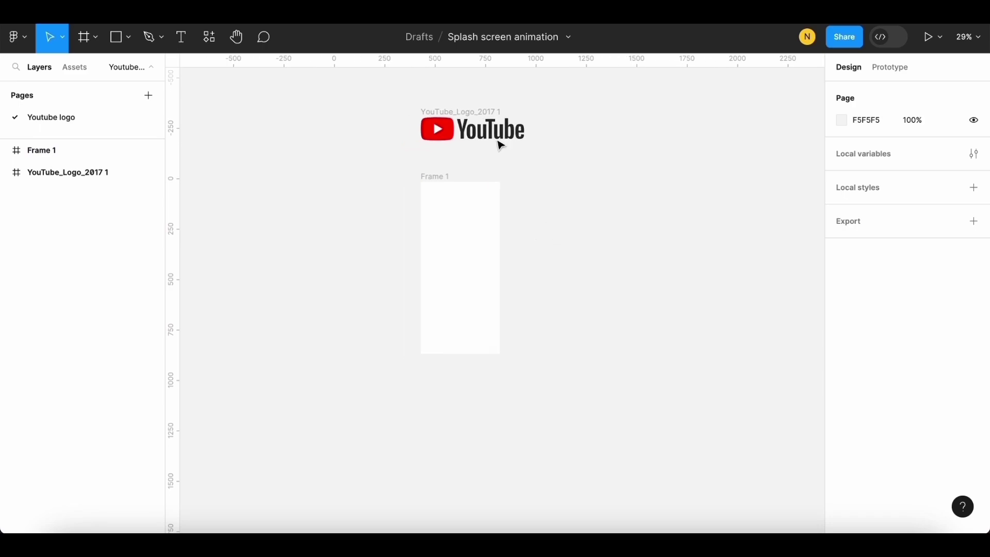
# Move the YouTube logo into Frame 1, scale it, and split it into two parts.
pyautogui.moveTo(472, 117)
pyautogui.mouseDown()
pyautogui.moveTo(468, 240)
pyautogui.moveTo(471, 254)
pyautogui.moveTo(503, 268)
pyautogui.moveTo(492, 268)
pyautogui.mouseUp()
pyautogui.press('k')
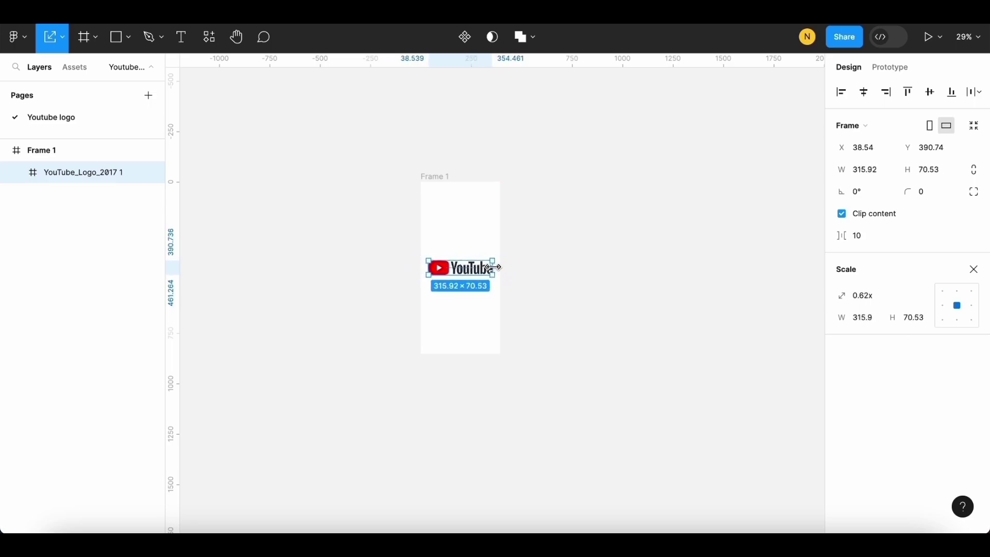
pyautogui.scroll(5, 475, 277)
pyautogui.press('Escape')
pyautogui.scroll(-2, 584, 225)
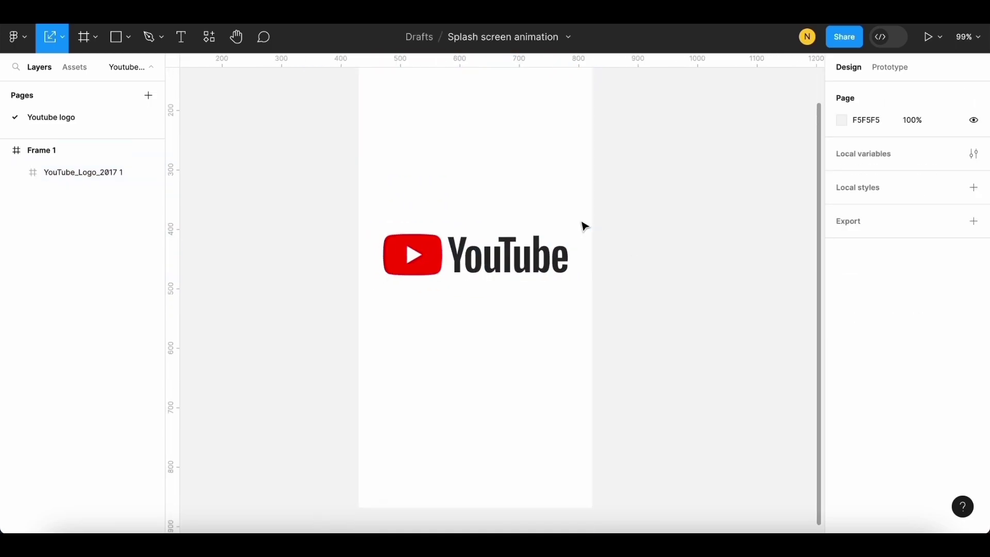
pyautogui.click(489, 254)
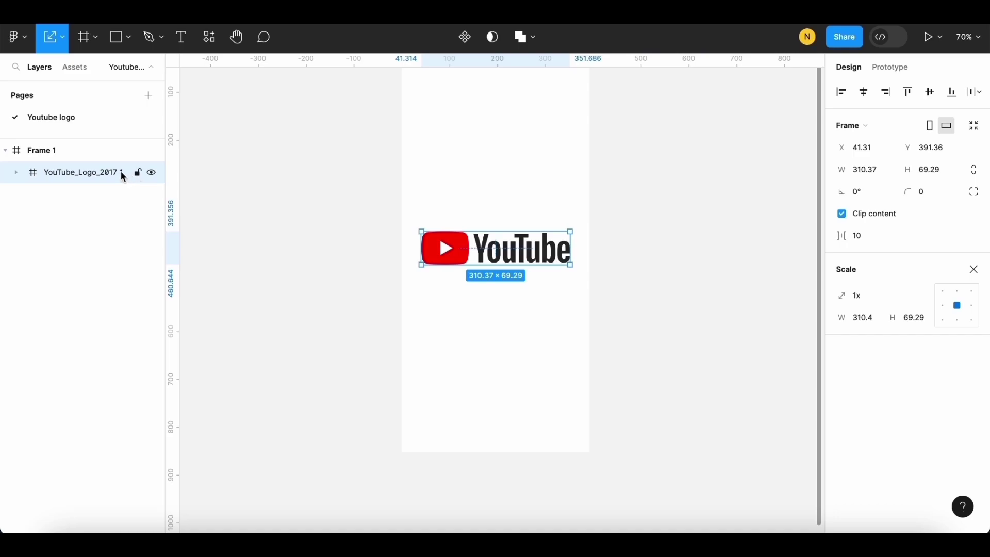
pyautogui.hotkey('ctrl', 'g')
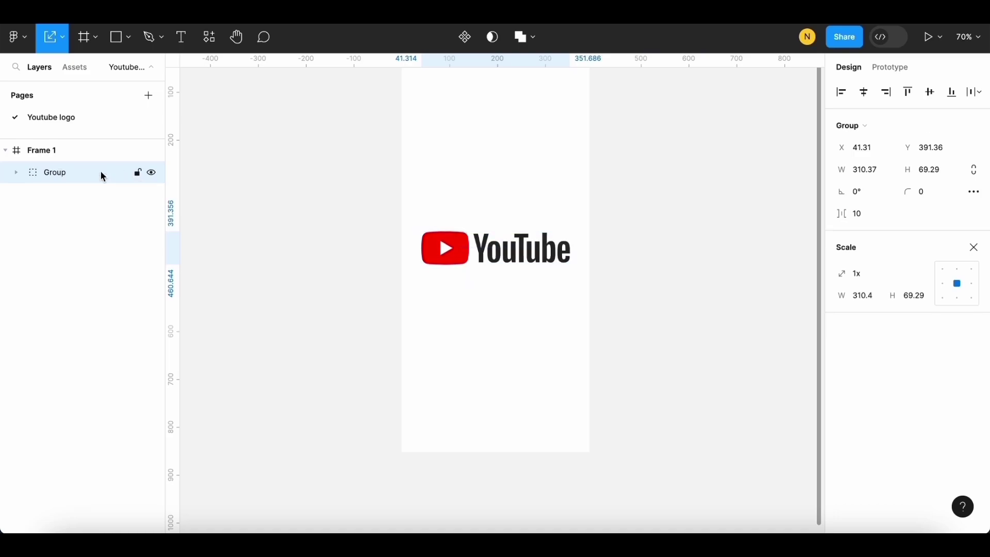
pyautogui.hotkey('ctrl', 'd')
# Rename the wordmark layer 'Text' and the play-button group 'Icon'.
pyautogui.click(241, 209)
pyautogui.click(147, 174)
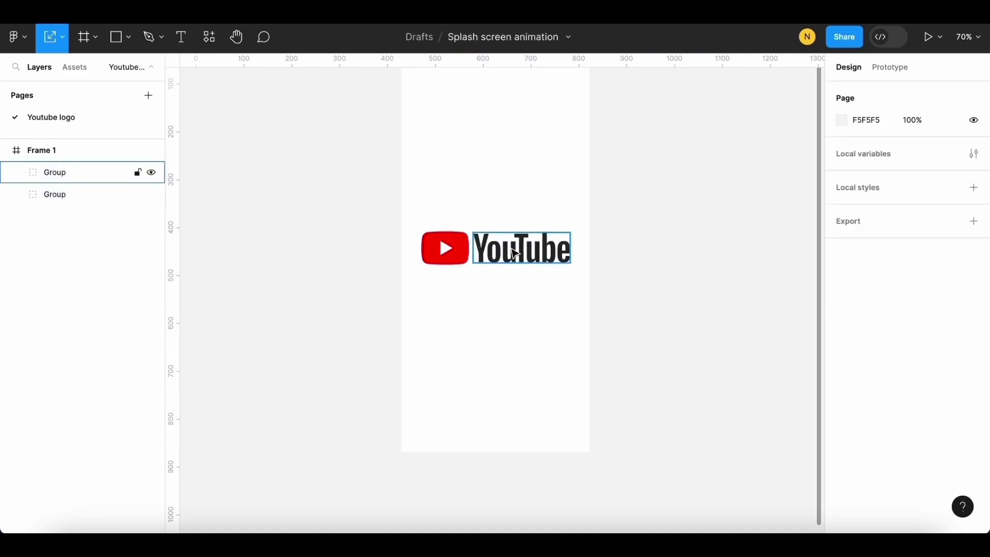
pyautogui.doubleClick(58, 169)
pyautogui.write('T')
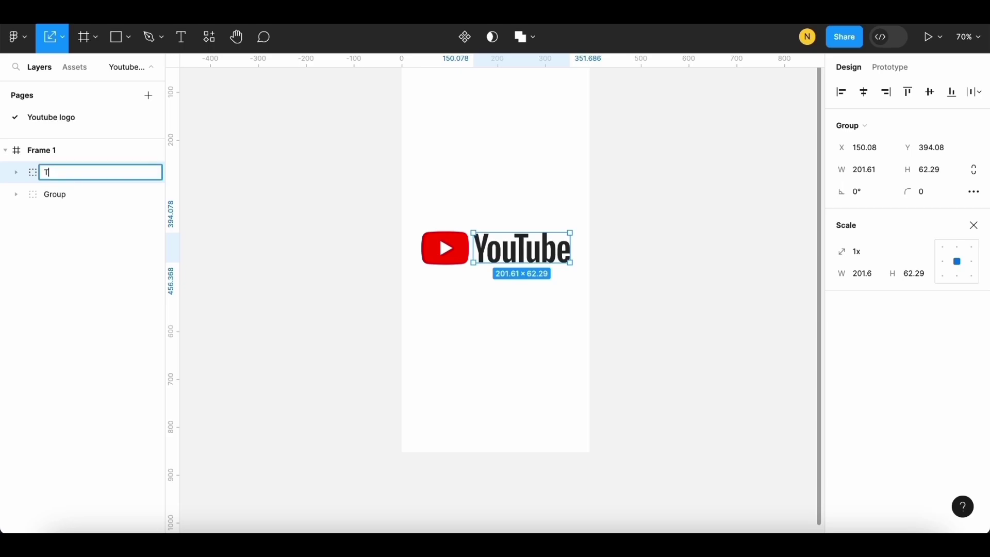
pyautogui.write('ext')
pyautogui.click(56, 194)
pyautogui.doubleClick(57, 193)
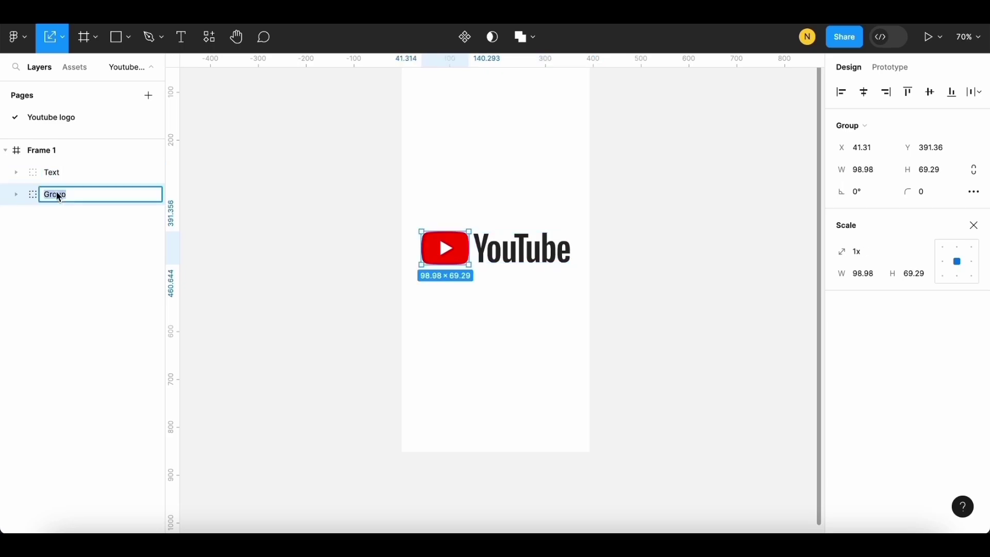
pyautogui.write('Icon')
pyautogui.press('Return')
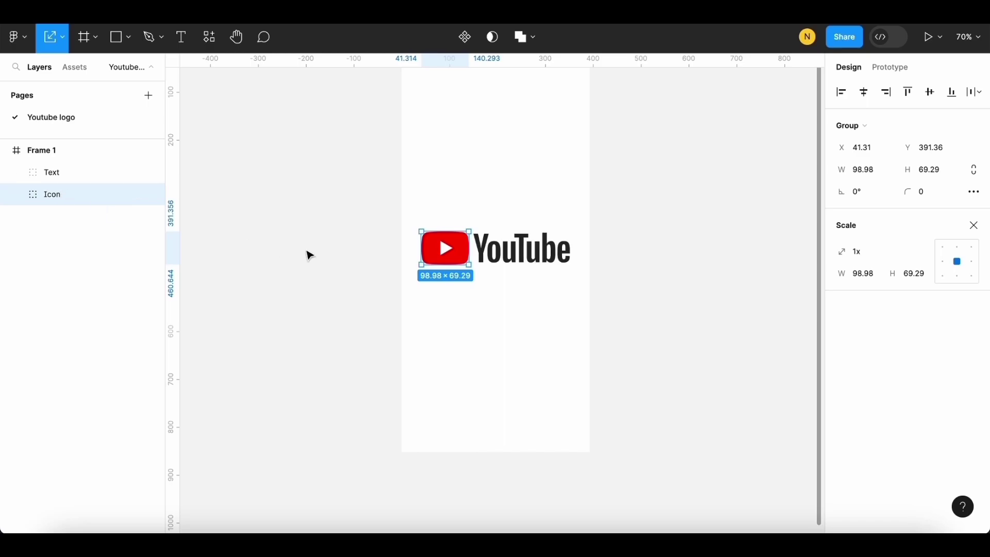
# Duplicate Frame 1 to its right as Frame 2.
pyautogui.click(307, 255)
pyautogui.scroll(-5, 306, 255)
pyautogui.keyDown('alt'); pyautogui.moveTo(371, 137); pyautogui.dragTo(507, 158); pyautogui.keyUp('alt')
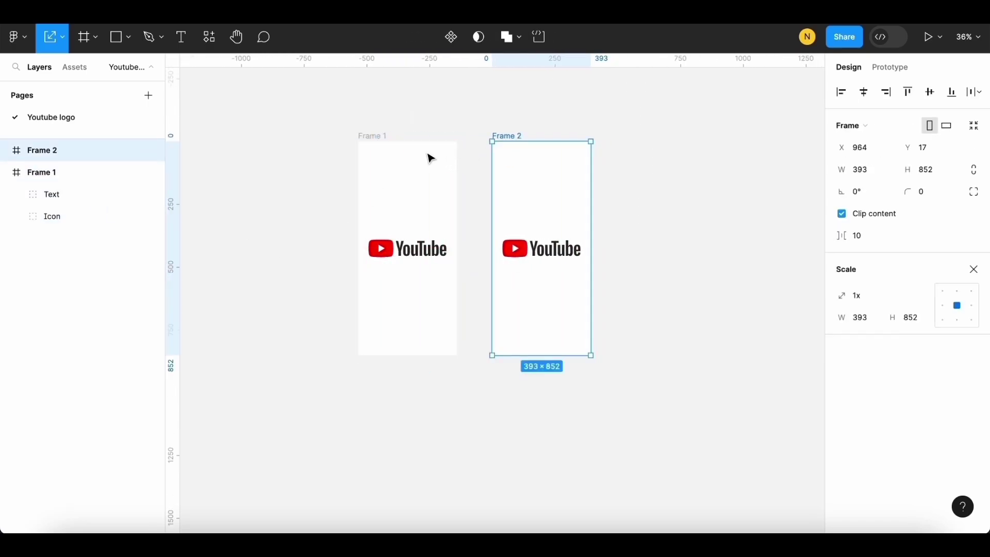
pyautogui.click(408, 240)
pyautogui.click(304, 256)
# In Frame 1, hide the Text layer and centre the Icon group horizontally.
pyautogui.click(367, 138)
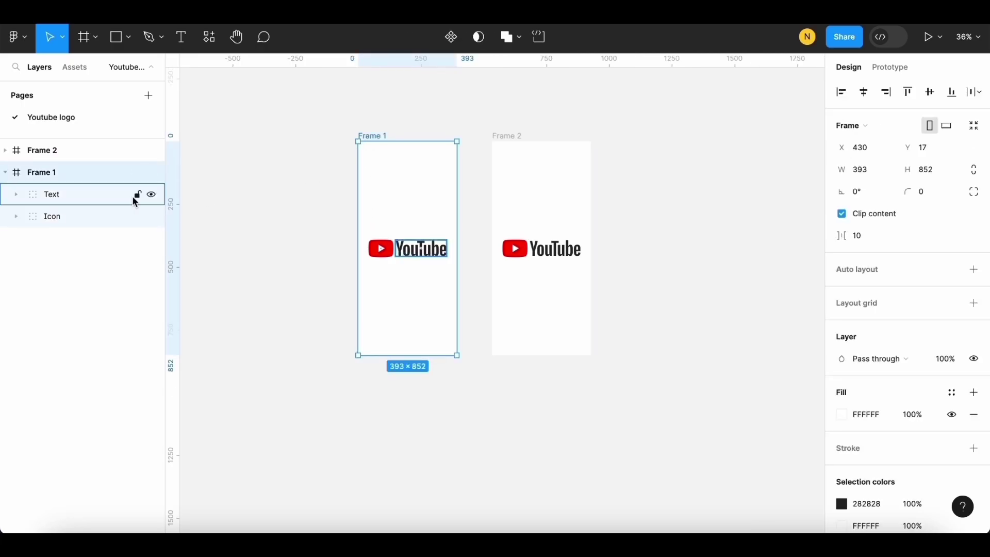
pyautogui.click(97, 200)
pyautogui.click(152, 194)
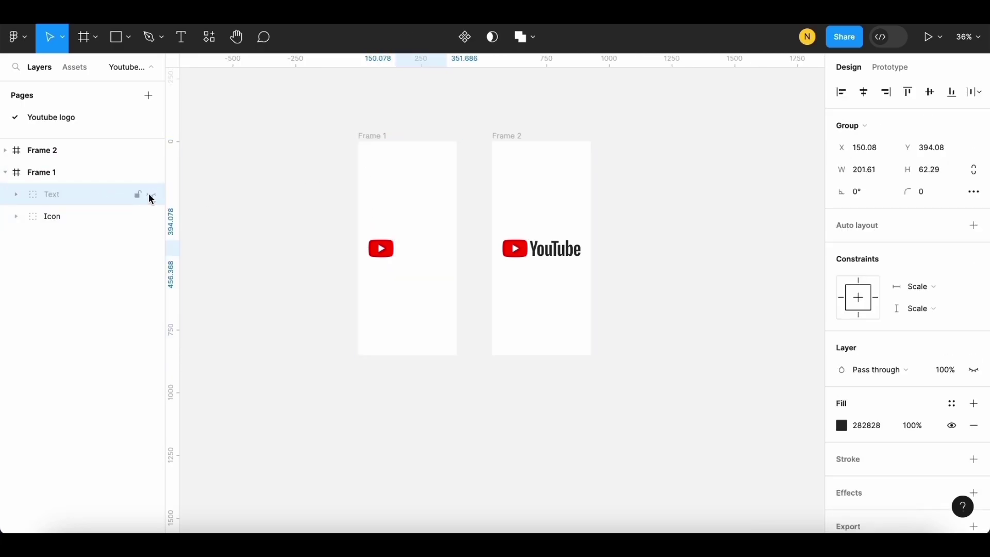
pyautogui.click(370, 242)
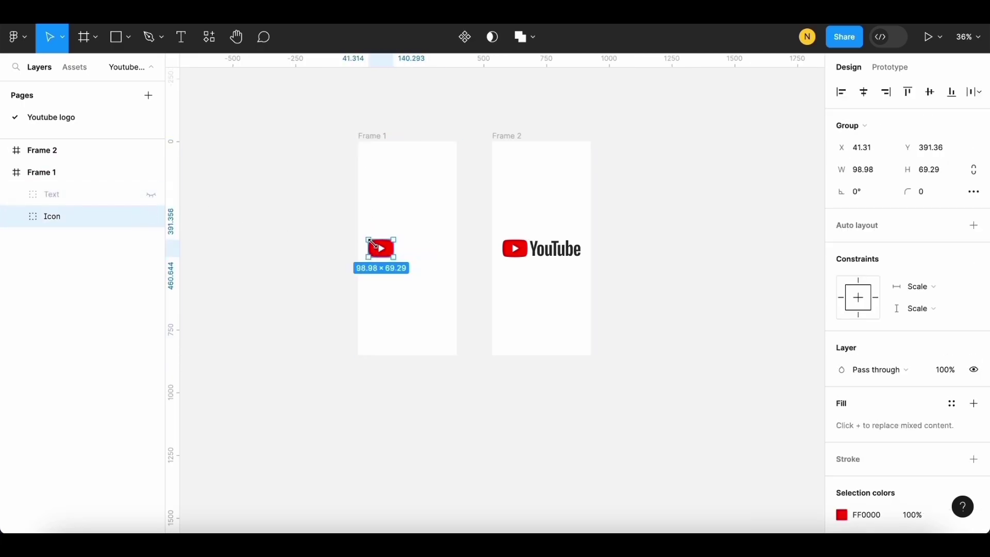
pyautogui.click(863, 91)
pyautogui.click(465, 119)
pyautogui.scroll(2, 402, 215)
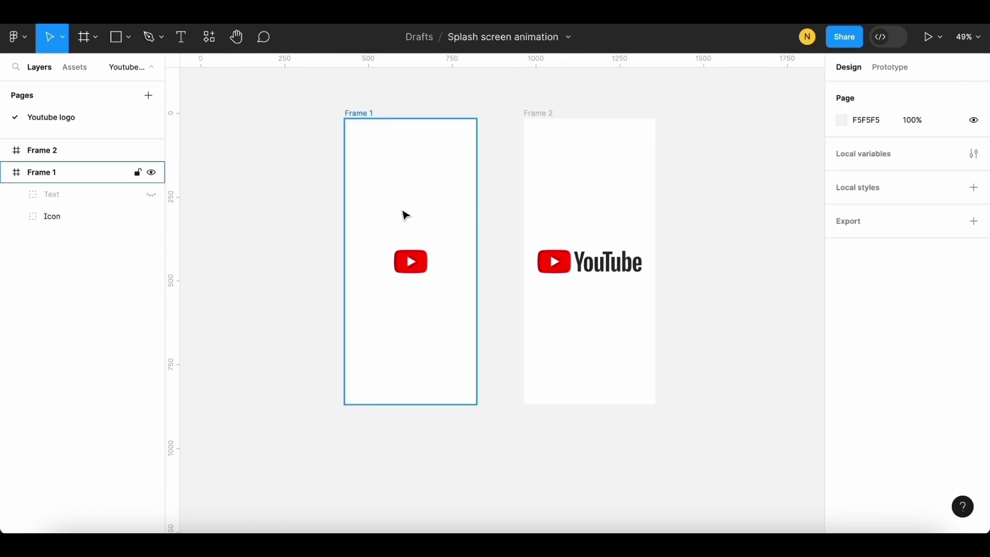
pyautogui.scroll(-2, 433, 181)
pyautogui.scroll(-3, 460, 177)
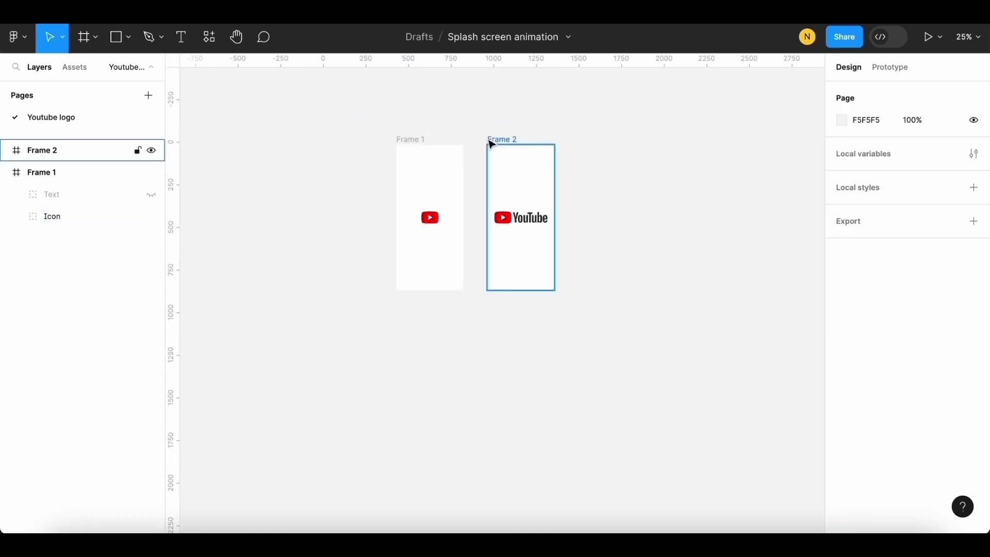
# Add two copies of Frame 1 before the full-logo frame and space all four frames evenly.
pyautogui.moveTo(491, 139); pyautogui.dragTo(674, 141)
pyautogui.click(414, 144)
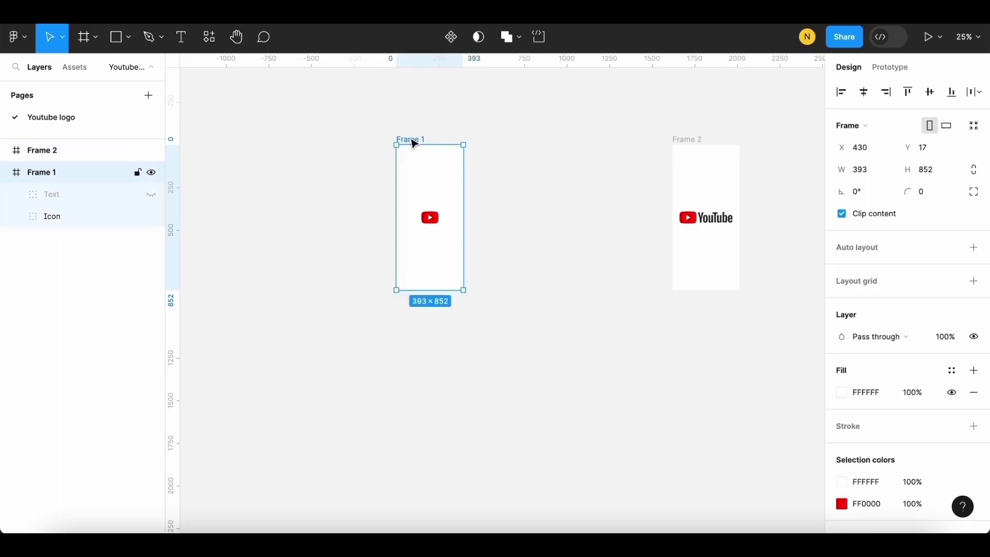
pyautogui.hotkey('ctrl', 'd')
pyautogui.hotkey('ctrl', 'd')
pyautogui.keyDown('shift'); pyautogui.click(483, 140); pyautogui.keyUp('shift')
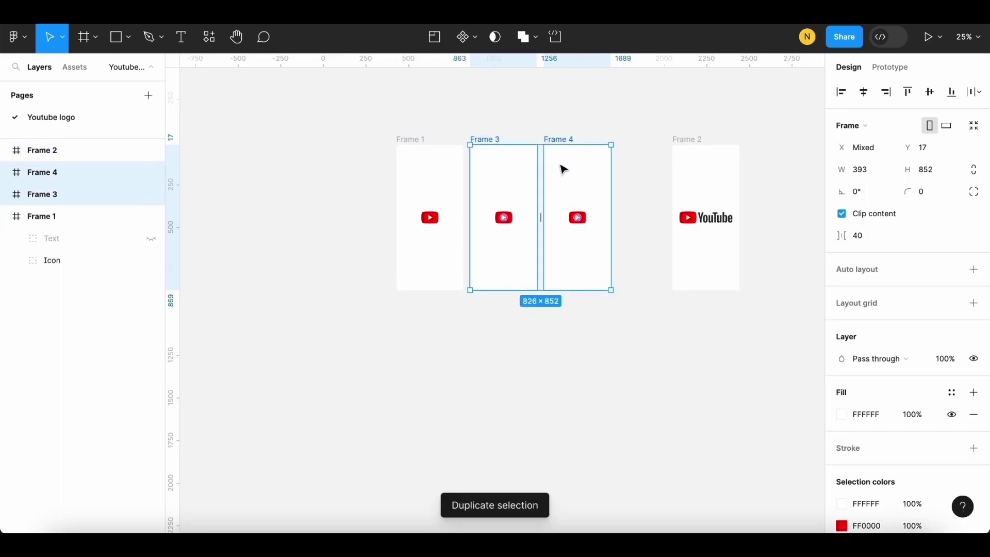
pyautogui.moveTo(563, 168); pyautogui.dragTo(588, 172)
pyautogui.moveTo(376, 110); pyautogui.dragTo(816, 307)
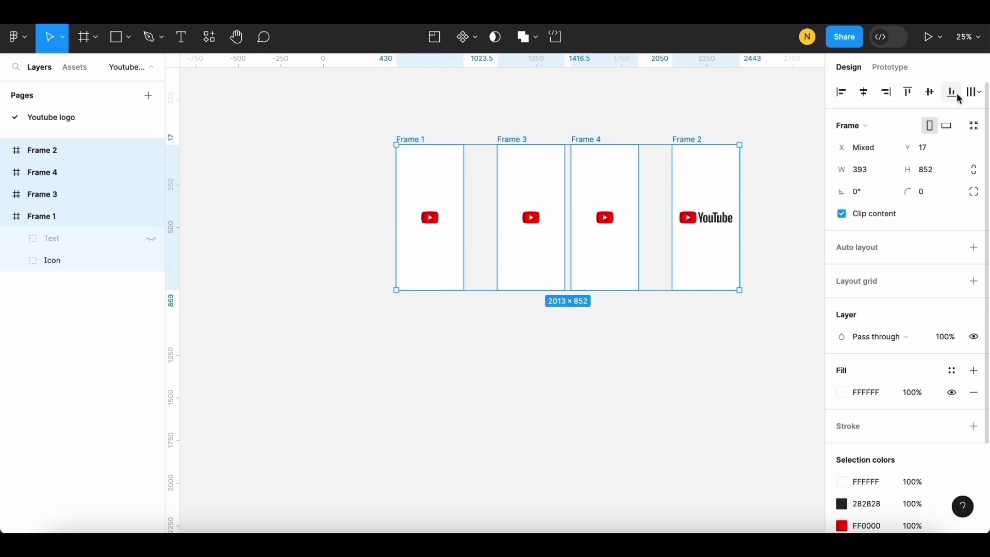
pyautogui.click(973, 91)
pyautogui.click(895, 152)
# Rename the second, third and fourth screens Frame 2, Frame 3 and Frame 4.
pyautogui.click(594, 118)
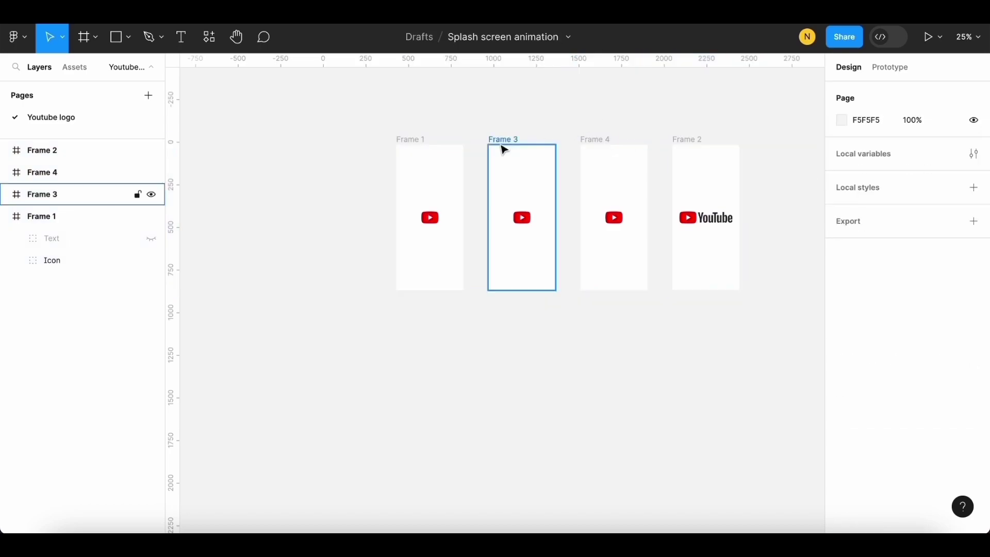
pyautogui.click(504, 148)
pyautogui.hotkey('ctrl', 'r')
pyautogui.write('Frame 2')
pyautogui.click(610, 141)
pyautogui.hotkey('ctrl', 'r')
pyautogui.write('Frame 3')
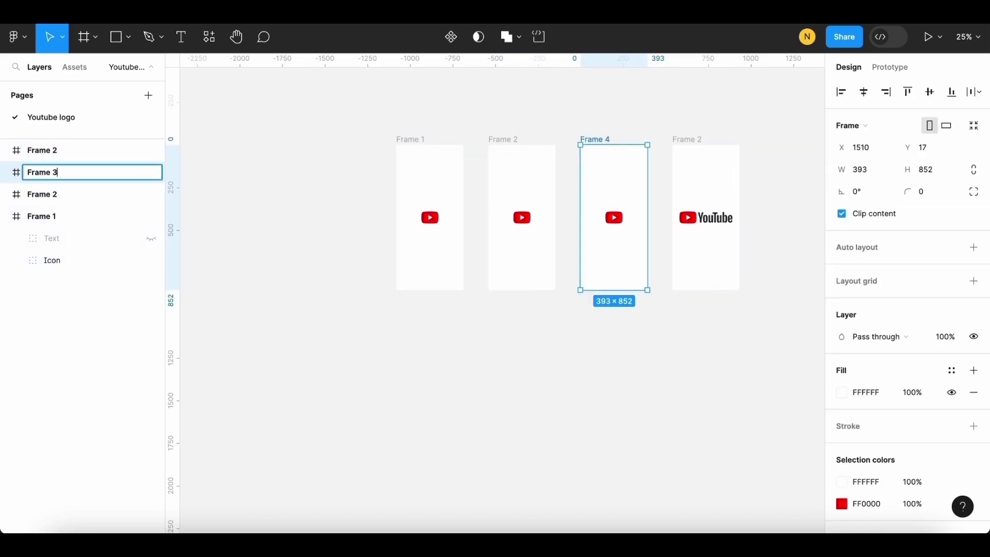
pyautogui.press('Return')
pyautogui.click(688, 140)
pyautogui.hotkey('ctrl', 'r')
pyautogui.write('Frame 4')
pyautogui.scroll(3, 430, 230)
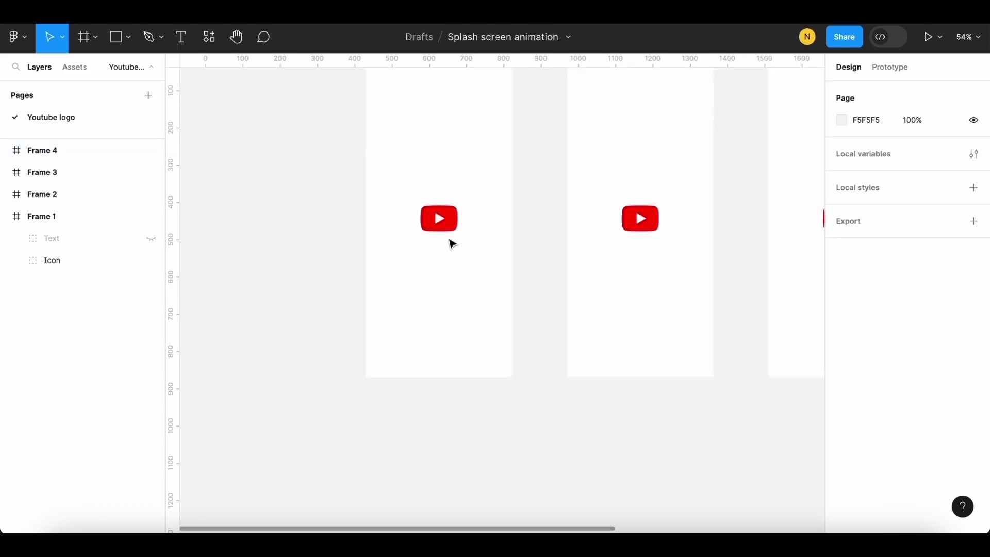
# Enlarge Frame 1's red icon shape past the frame and rotate it 90°.
pyautogui.doubleClick(427, 221)
pyautogui.scroll(-2, 472, 230)
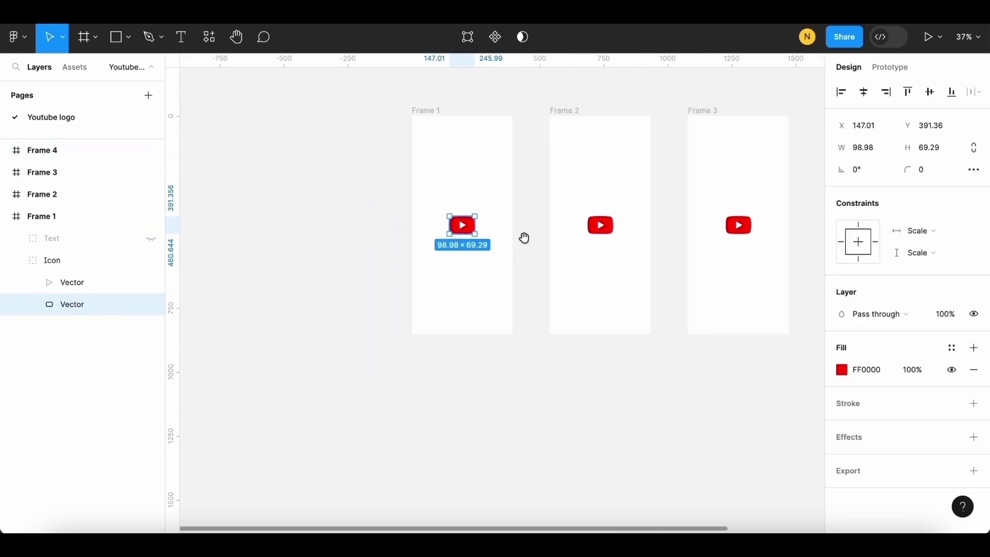
pyautogui.moveTo(442, 242)
pyautogui.mouseDown()
pyautogui.moveTo(526, 155)
pyautogui.moveTo(615, 122)
pyautogui.mouseUp()
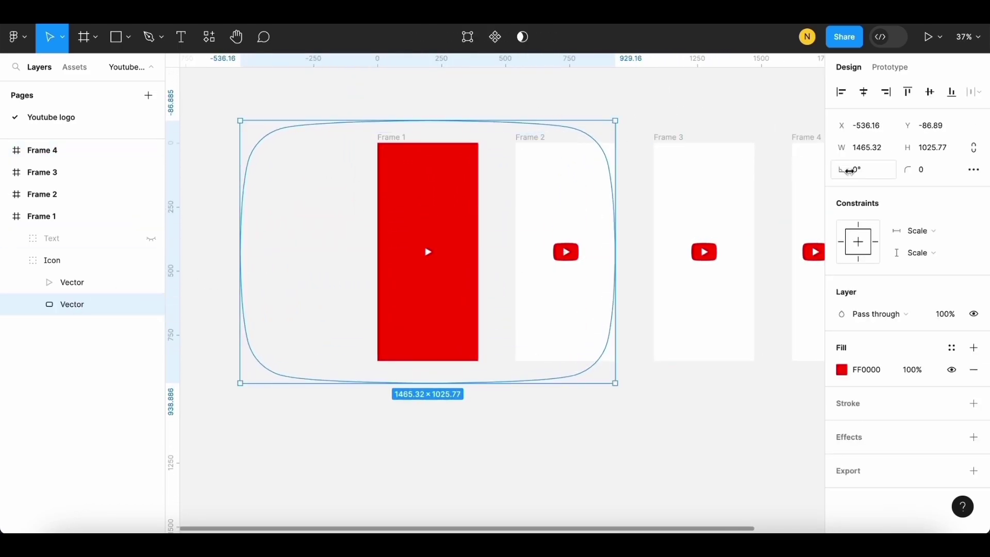
pyautogui.click(868, 176)
pyautogui.write('90')
pyautogui.press('Return')
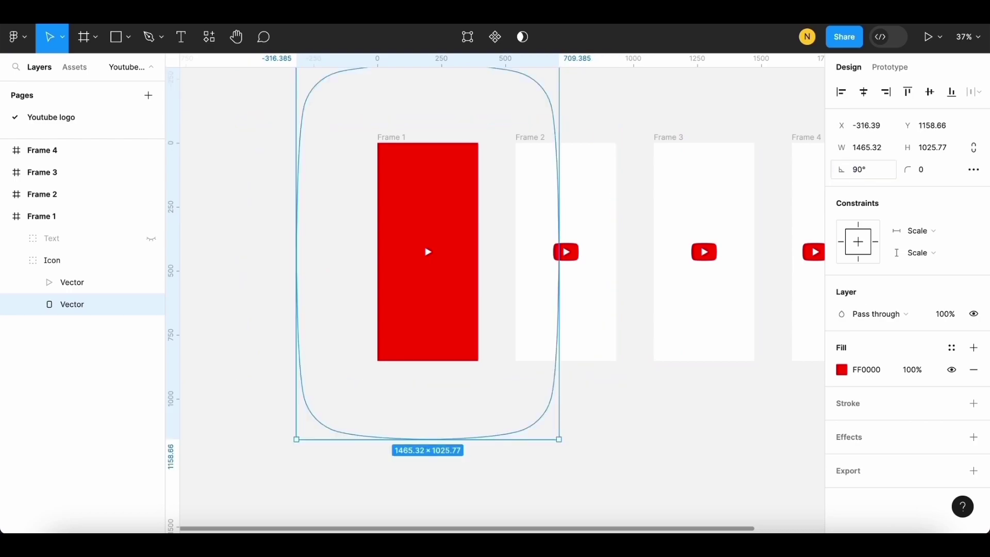
pyautogui.click(501, 195)
pyautogui.scroll(1, 418, 256)
pyautogui.scroll(3, 448, 254)
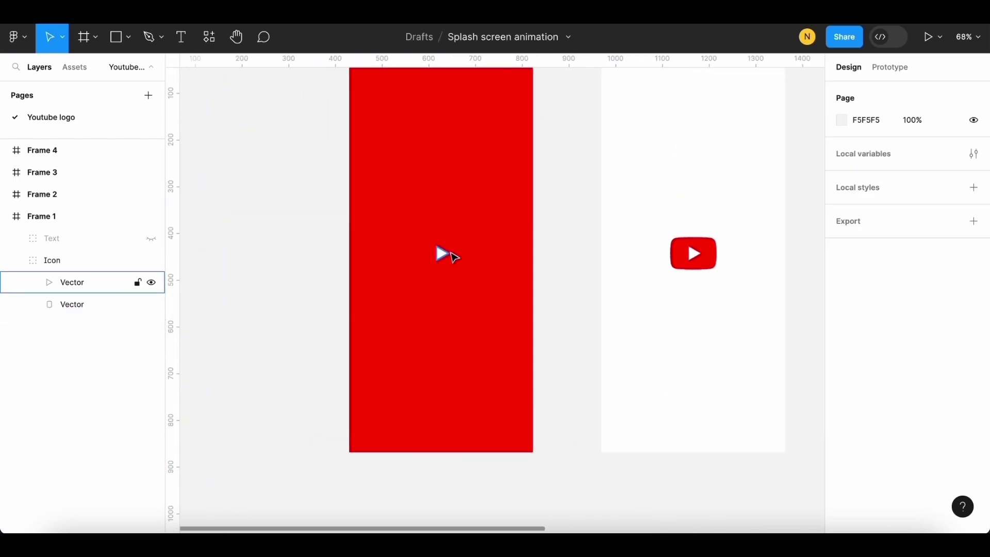
# Rotate Frame 1's play triangle -90°, shrink it, and set its opacity to 0%.
pyautogui.click(443, 254)
pyautogui.scroll(1, 445, 252)
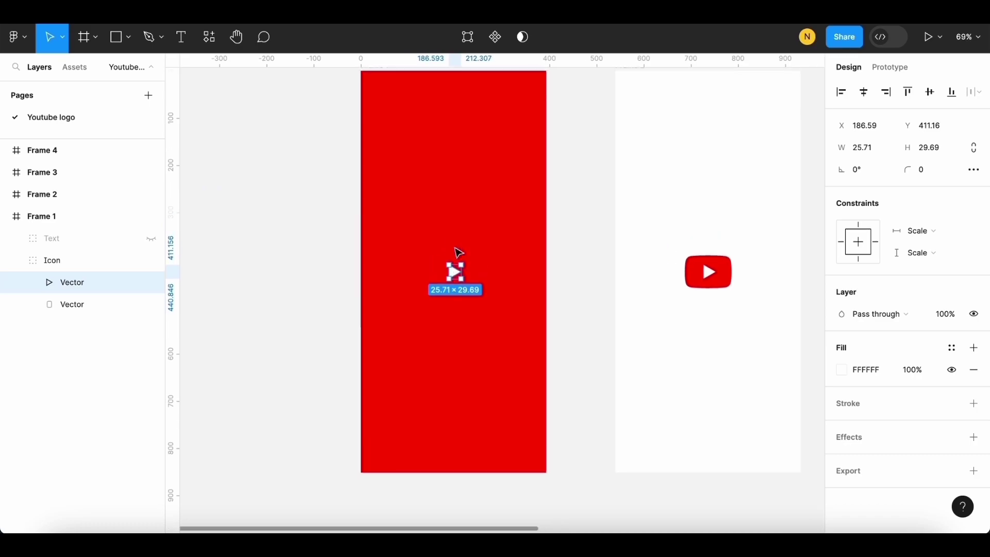
pyautogui.click(867, 177)
pyautogui.write('-9')
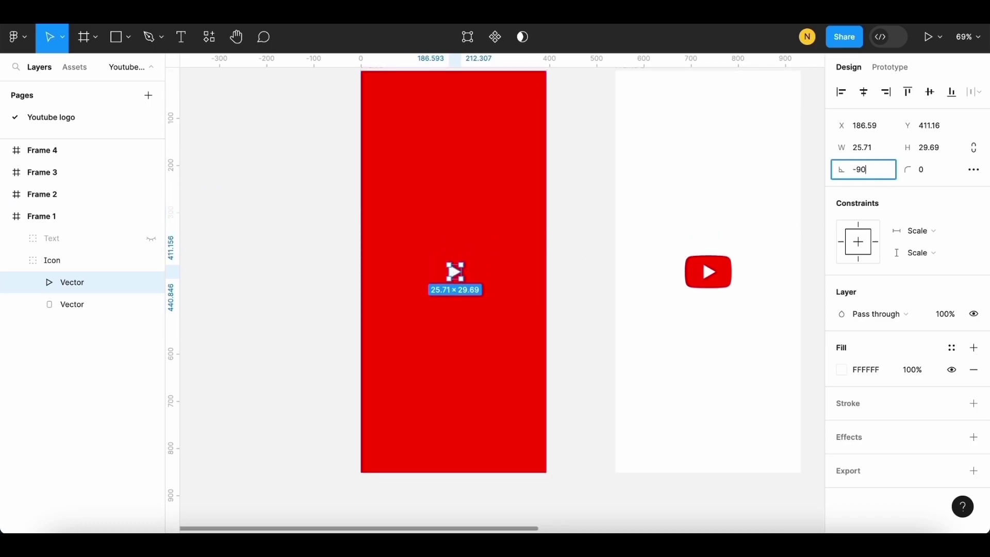
pyautogui.press('Return')
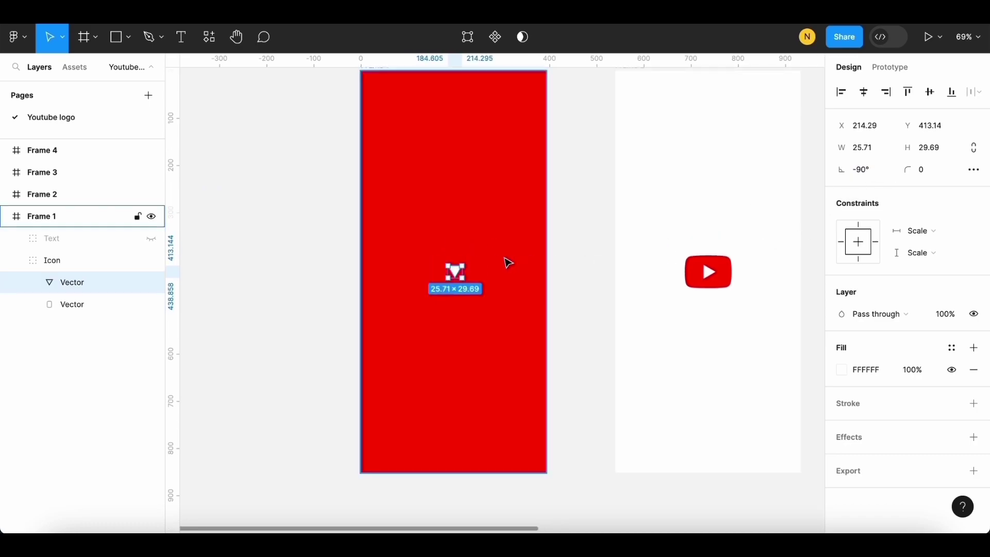
pyautogui.scroll(3, 496, 267)
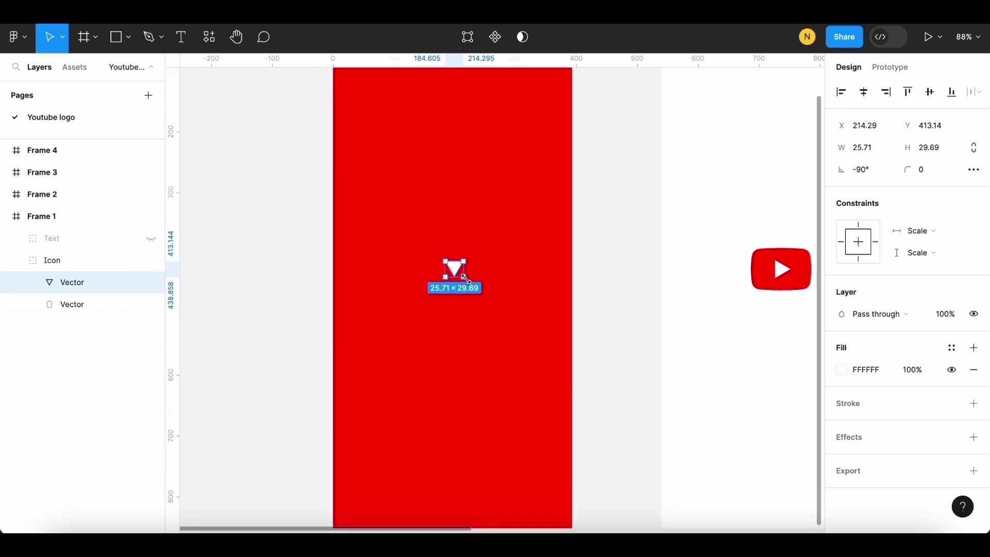
pyautogui.moveTo(466, 279); pyautogui.dragTo(456, 273)
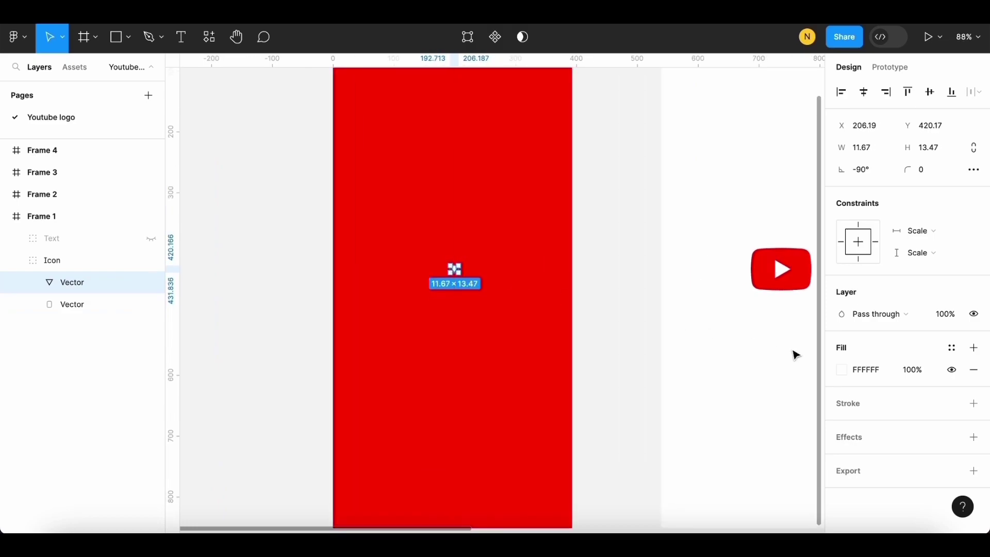
pyautogui.click(946, 314)
pyautogui.write('0')
pyautogui.press('Return')
pyautogui.scroll(-5, 653, 283)
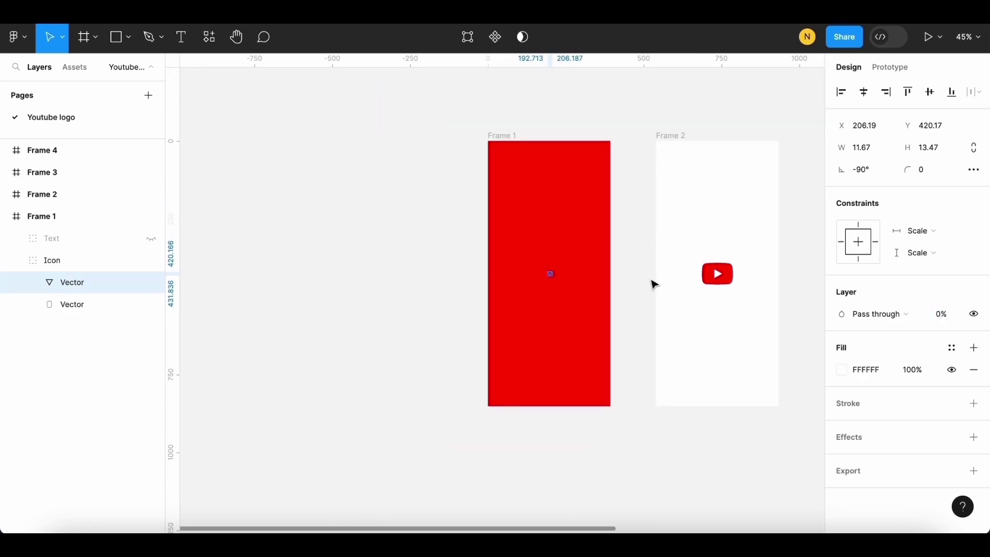
pyautogui.scroll(-1, 652, 284)
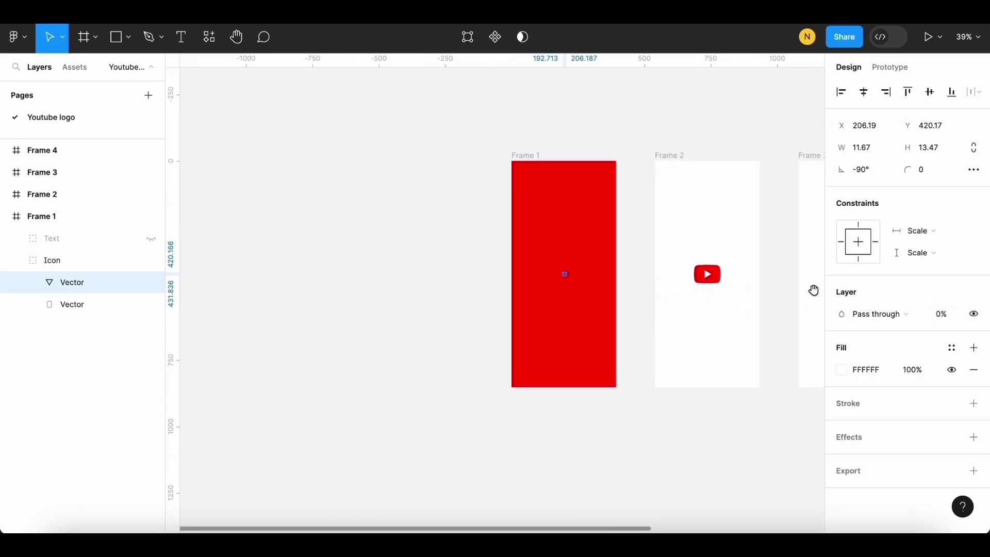
pyautogui.hscroll(3, 812, 289)
# Enlarge Frame 2's red shape past the frame and rotate it 90°.
pyautogui.click(569, 286)
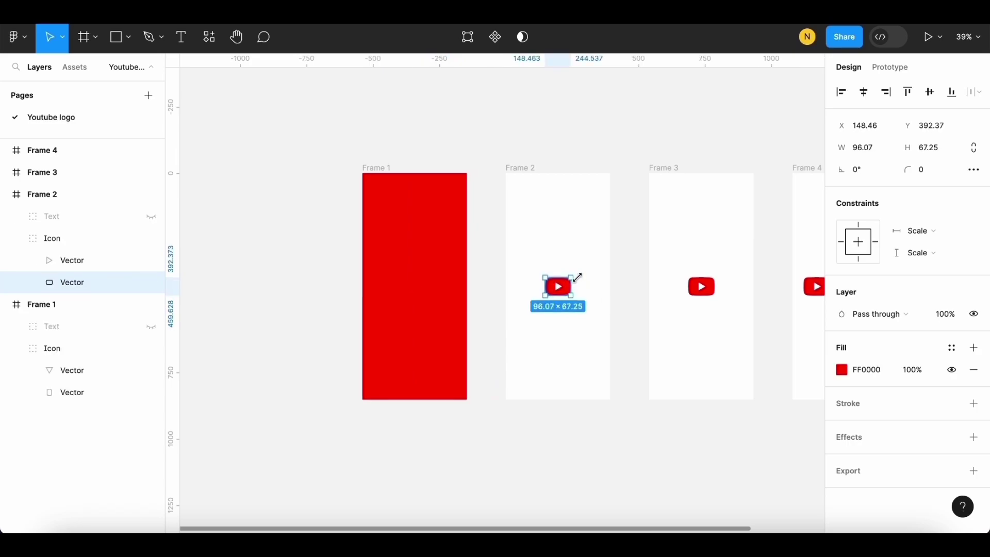
pyautogui.moveTo(572, 277); pyautogui.dragTo(763, 170)
pyautogui.click(876, 172)
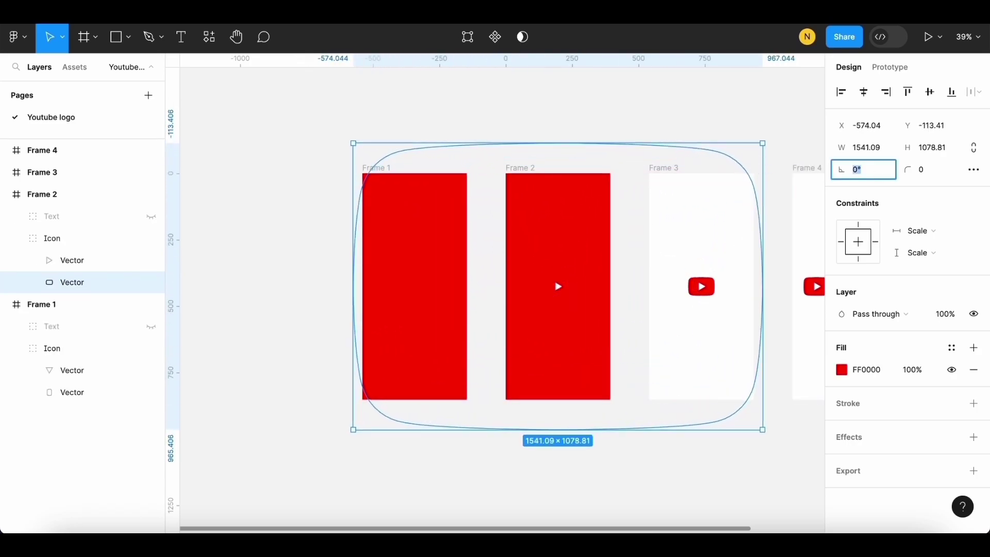
pyautogui.write('90')
pyautogui.press('Return')
# Scale Frame 2's white play triangle up around its centre.
pyautogui.click(557, 286)
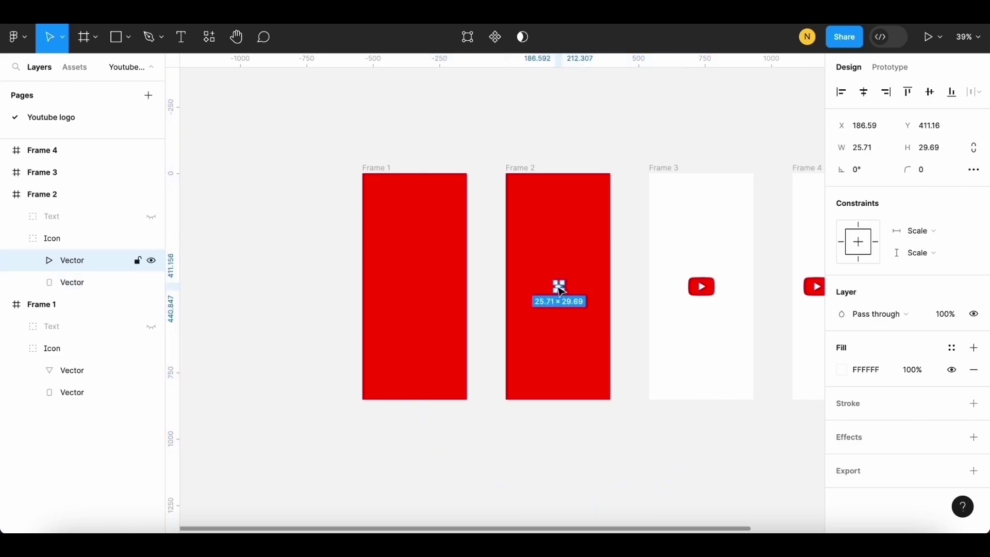
pyautogui.scroll(3, 561, 288)
pyautogui.moveTo(566, 291); pyautogui.dragTo(587, 296)
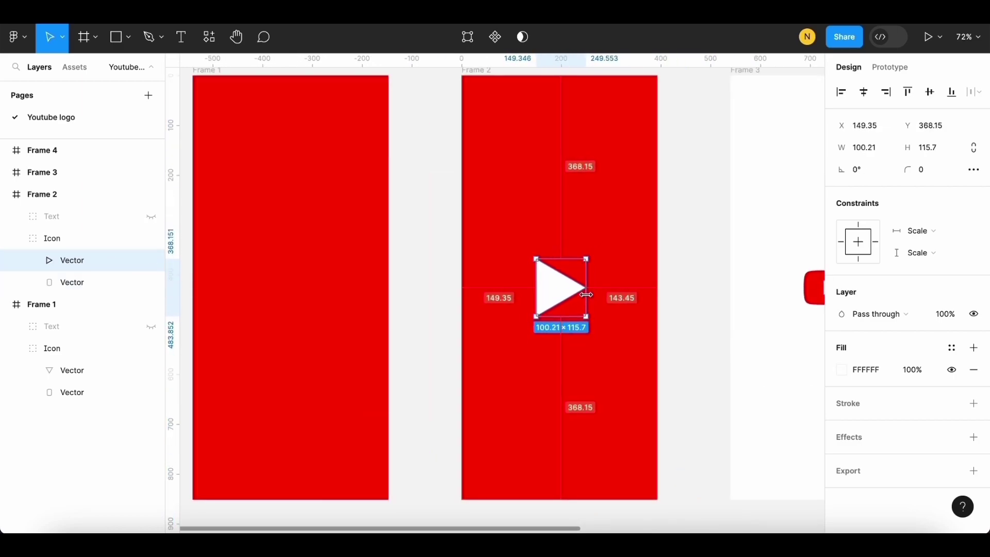
pyautogui.click(707, 287)
pyautogui.click(558, 297)
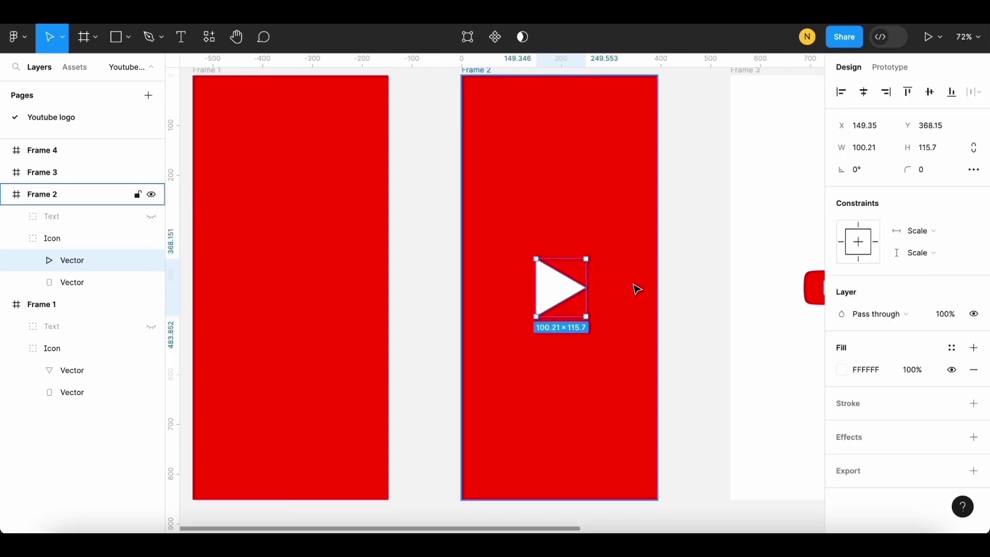
pyautogui.click(709, 284)
pyautogui.scroll(-3, 710, 285)
pyautogui.hscroll(3, 604, 288)
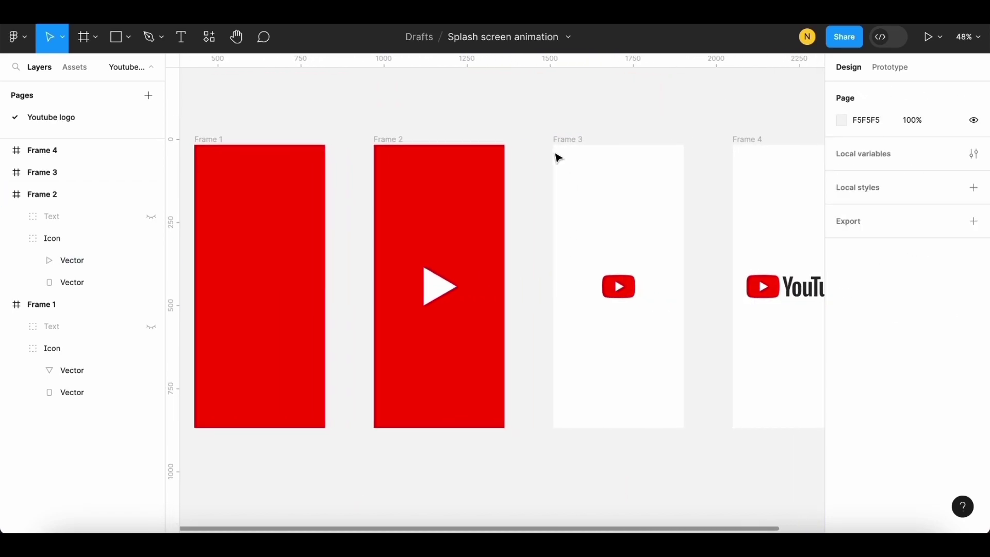
# Unhide the YouTube wordmark Text layer in Frame 3.
pyautogui.click(556, 158)
pyautogui.click(619, 287)
pyautogui.scroll(2, 619, 286)
pyautogui.click(152, 203)
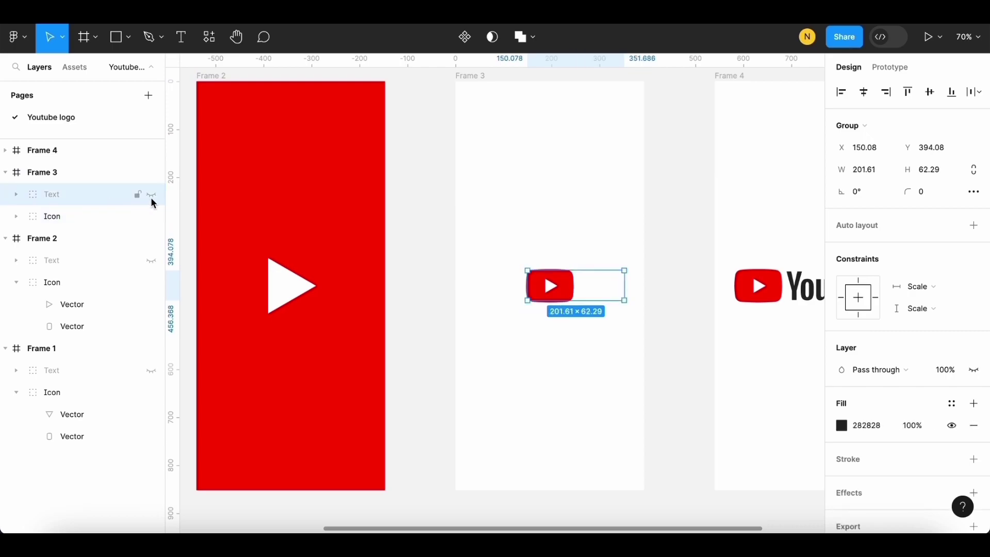
pyautogui.click(545, 232)
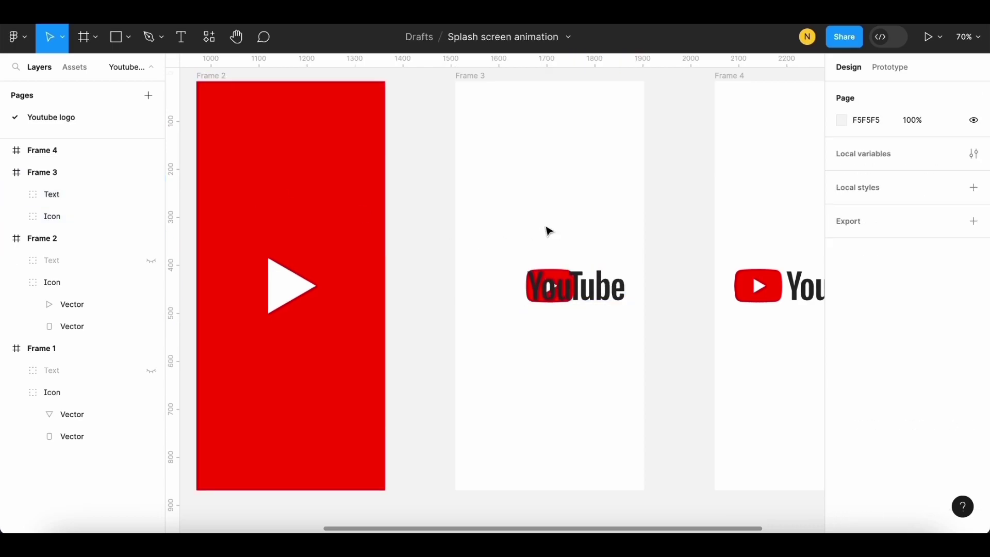
# Draw a rectangle over the logo's right side and fill it with the text colour 282828.
pyautogui.click(117, 40)
pyautogui.moveTo(577, 256); pyautogui.dragTo(687, 323)
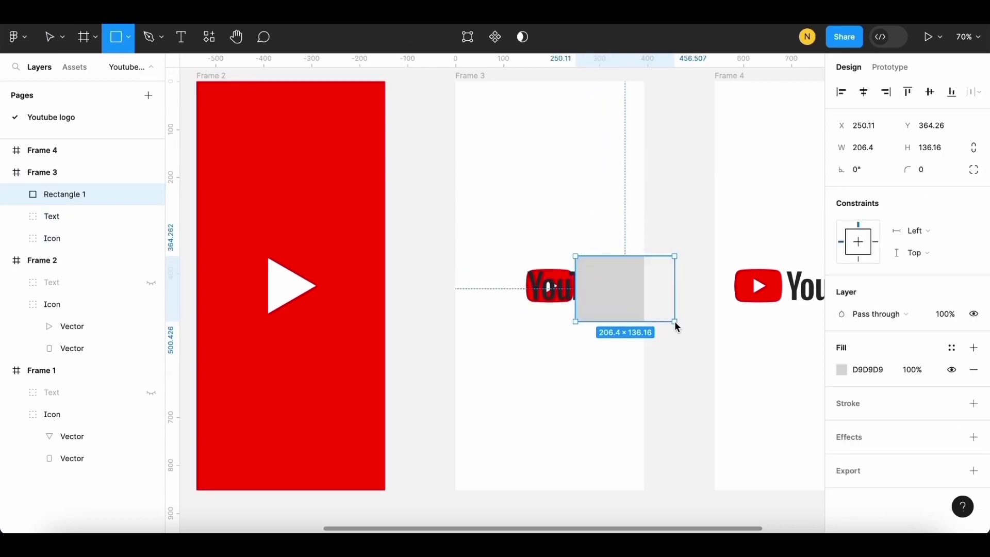
pyautogui.scroll(2, 621, 308)
pyautogui.scroll(5, 582, 286)
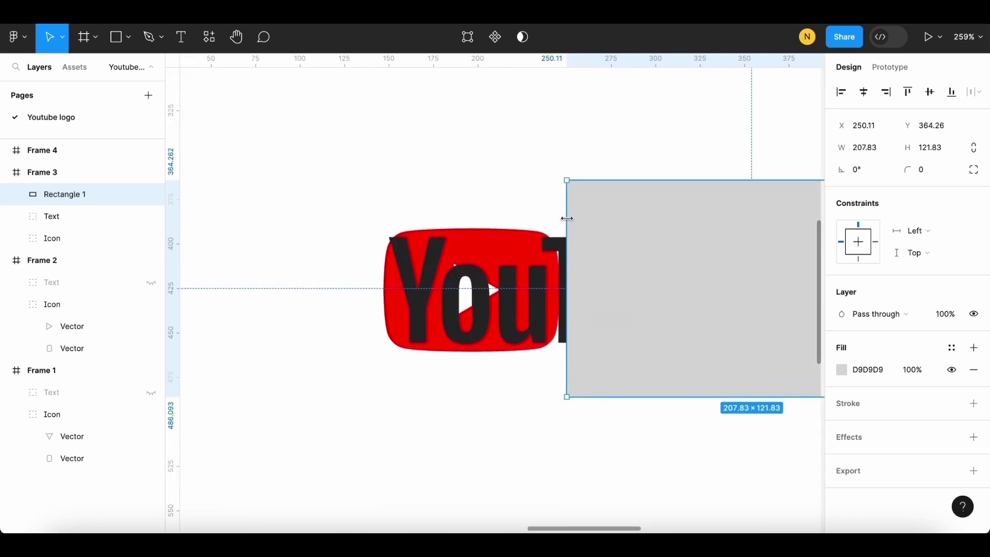
pyautogui.moveTo(567, 219); pyautogui.dragTo(559, 219)
pyautogui.scroll(-2, 596, 236)
pyautogui.scroll(-2, 624, 238)
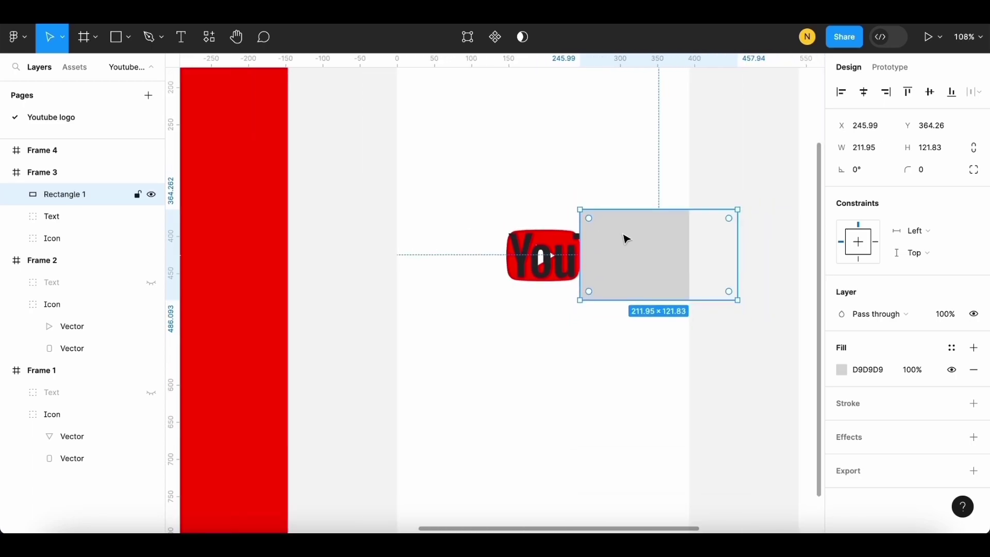
pyautogui.scroll(5, 625, 238)
pyautogui.click(842, 369)
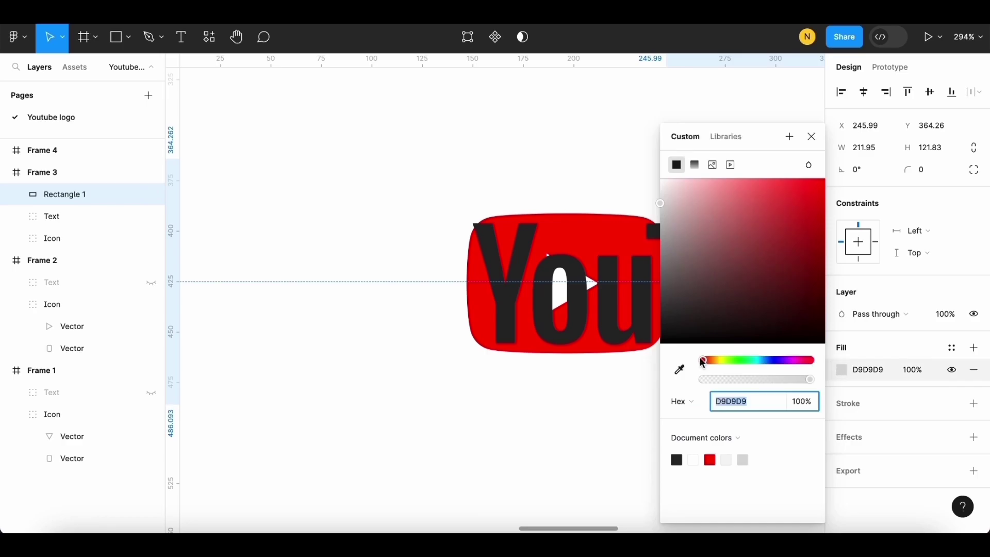
pyautogui.click(680, 369)
pyautogui.click(519, 266)
pyautogui.click(538, 172)
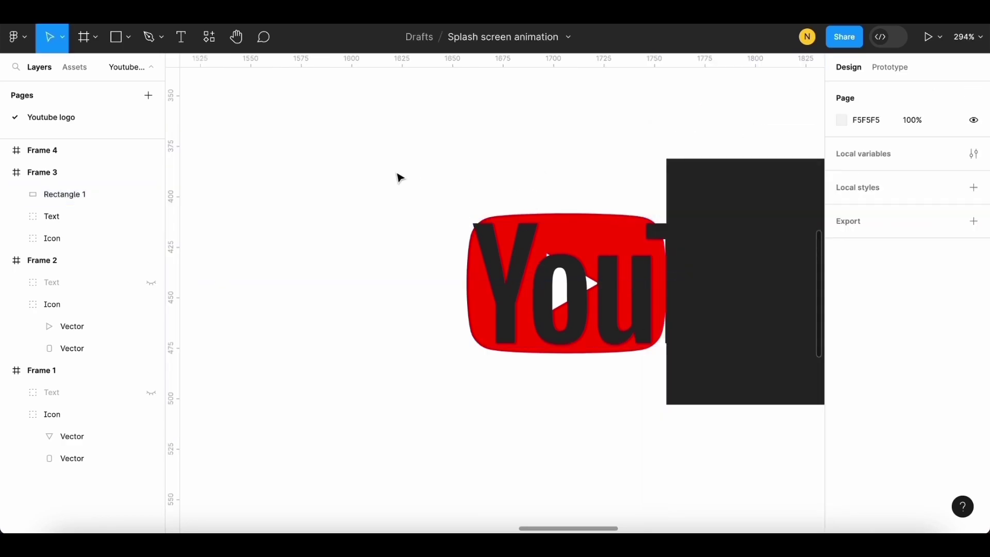
# Use Frame 3's Rectangle 1 as a mask over its Text layer, creating a Mask group.
pyautogui.click(714, 196)
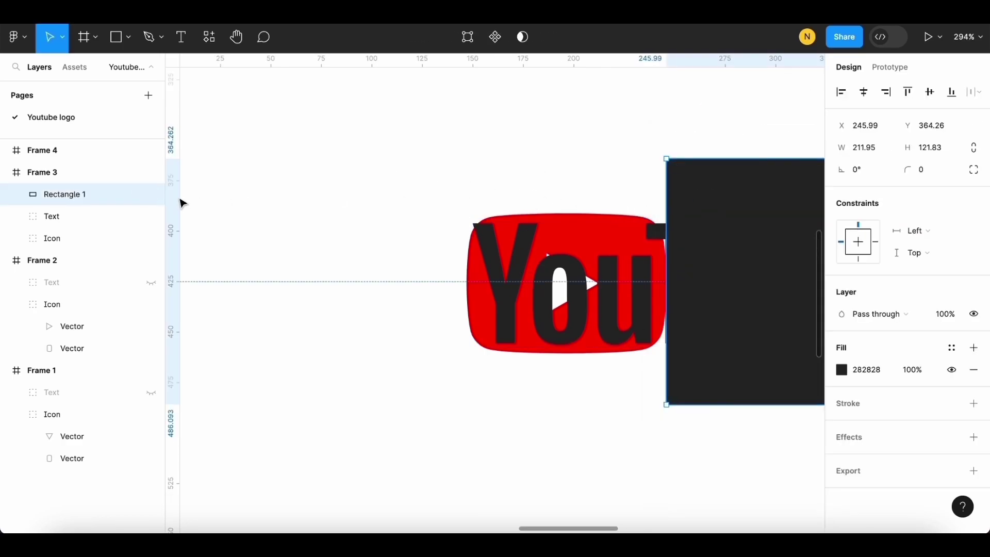
pyautogui.keyDown('shift'); pyautogui.click(63, 216); pyautogui.keyUp('shift')
pyautogui.click(492, 36)
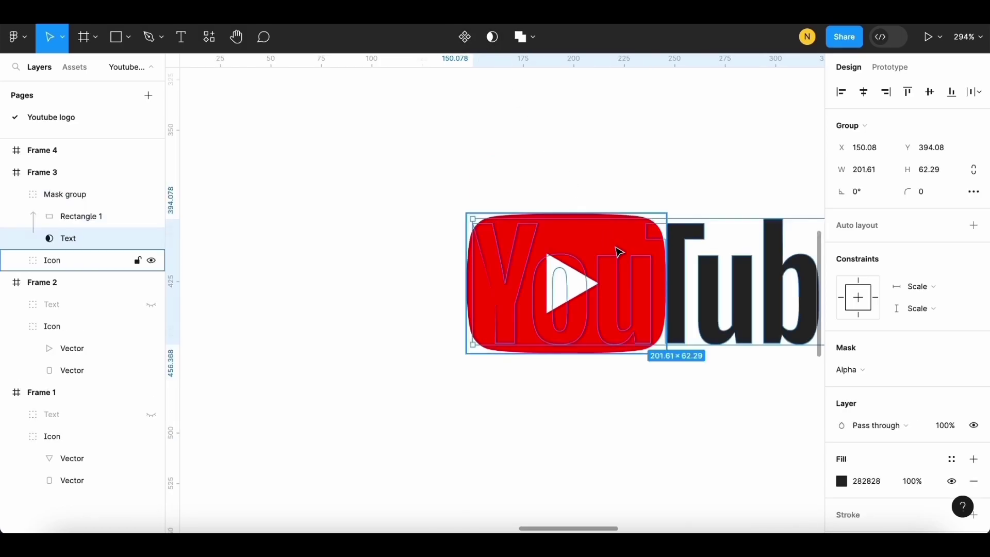
pyautogui.scroll(-5, 619, 251)
pyautogui.click(616, 192)
pyautogui.scroll(-3, 566, 218)
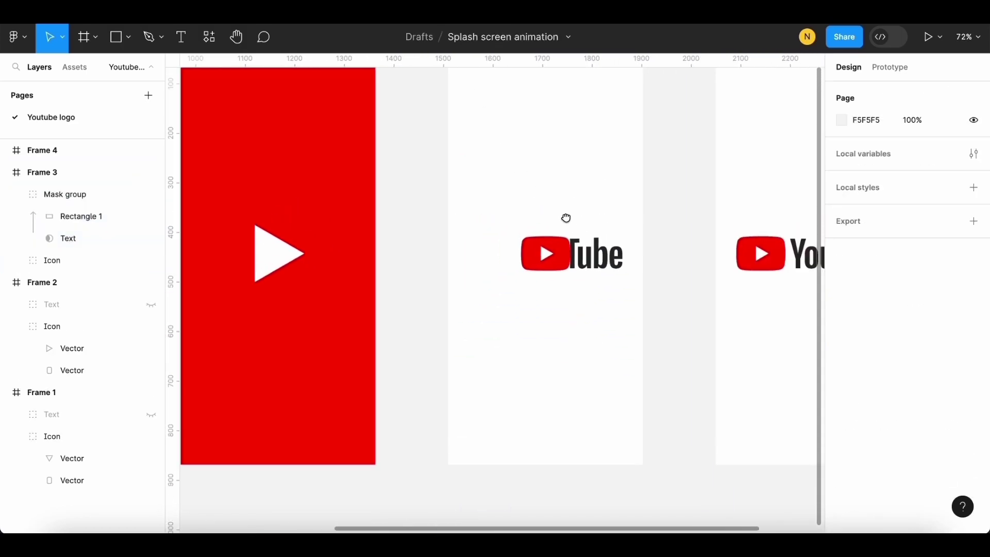
pyautogui.click(72, 195)
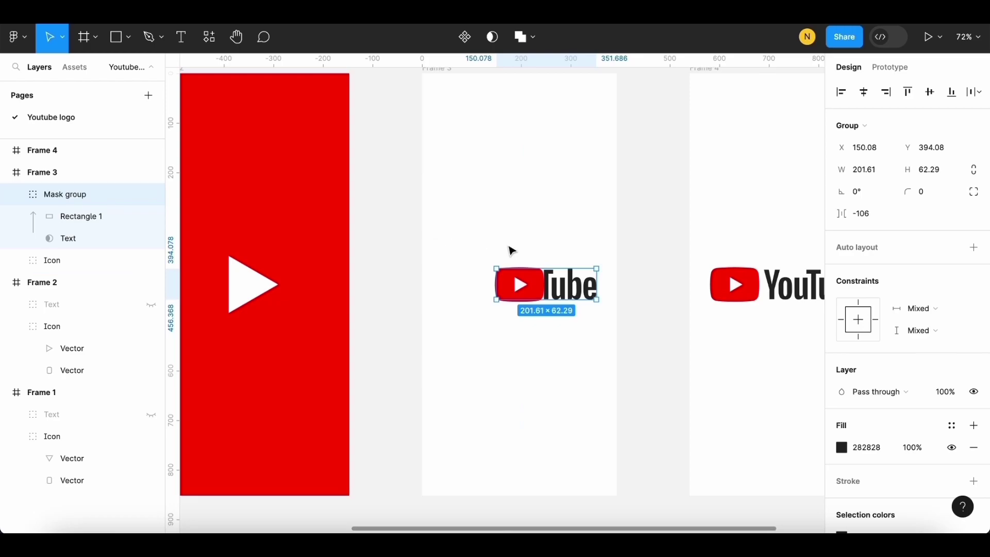
pyautogui.click(681, 212)
pyautogui.hscroll(5, 475, 235)
# Paste the Mask group into Frame 4 and delete its original Text layer.
pyautogui.click(506, 104)
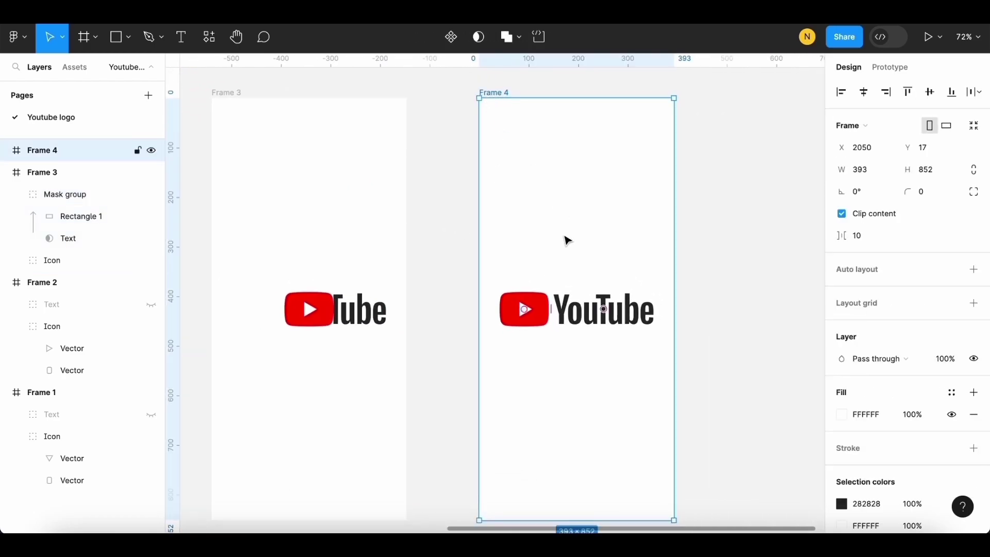
pyautogui.hotkey('ctrl', 'v')
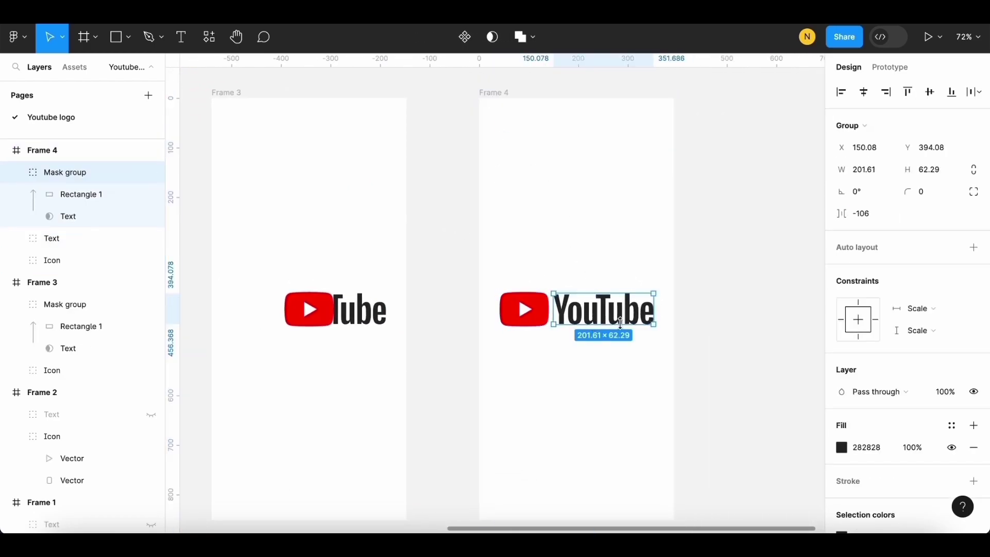
pyautogui.click(86, 240)
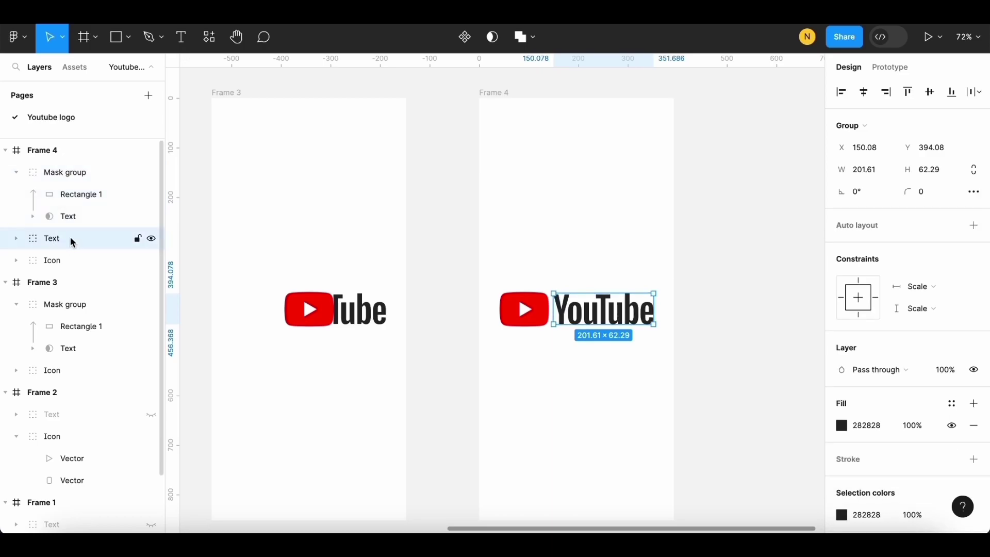
pyautogui.press('Delete')
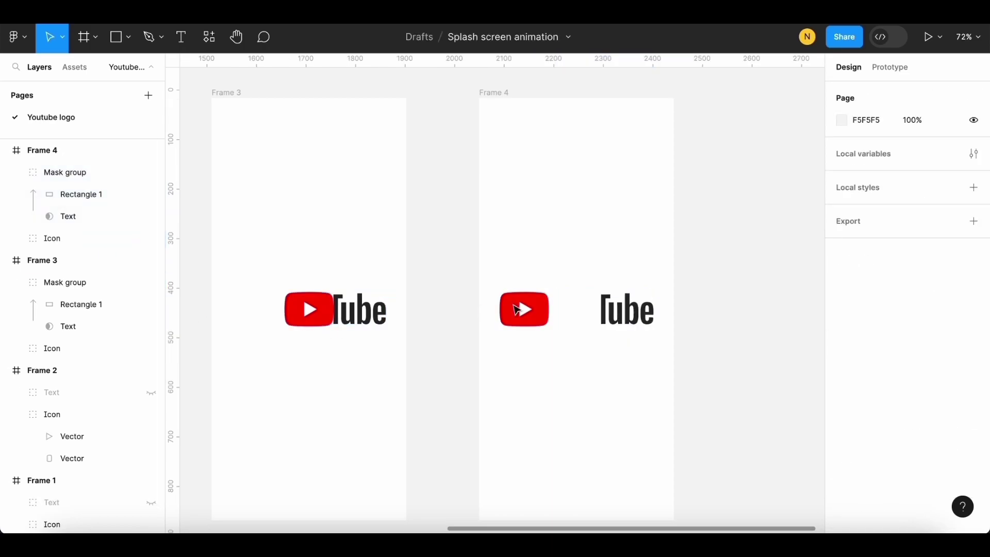
# Slide Frame 4's mask rectangle left so the full word YouTube shows.
pyautogui.click(612, 318)
pyautogui.click(77, 195)
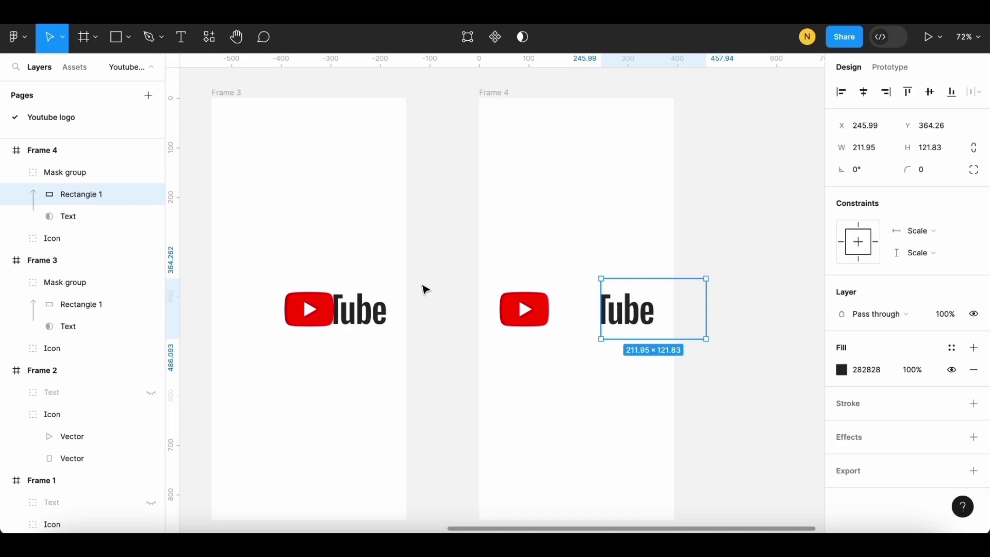
pyautogui.moveTo(664, 304); pyautogui.dragTo(597, 312)
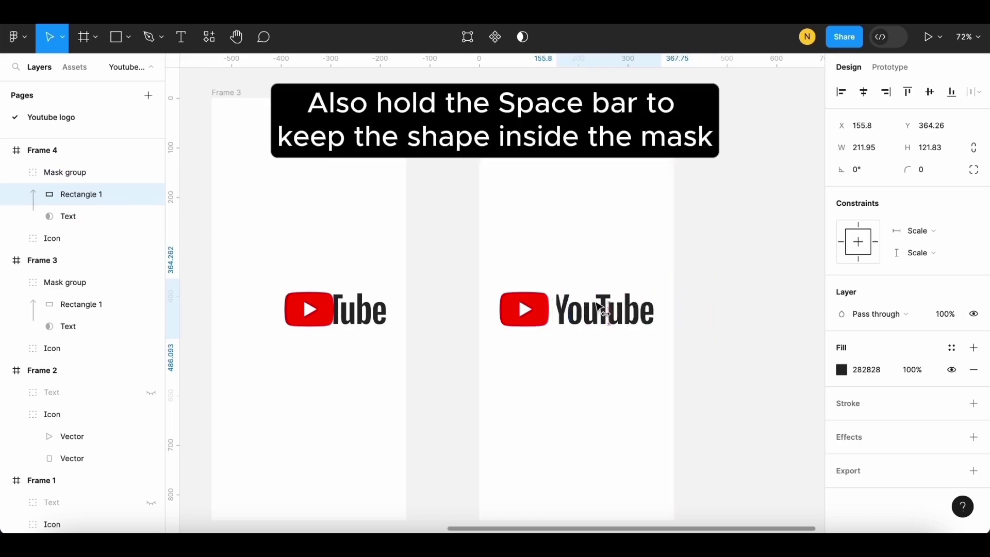
# Slide Frame 3's masked text left behind the icon.
pyautogui.click(373, 258)
pyautogui.scroll(-3, 488, 266)
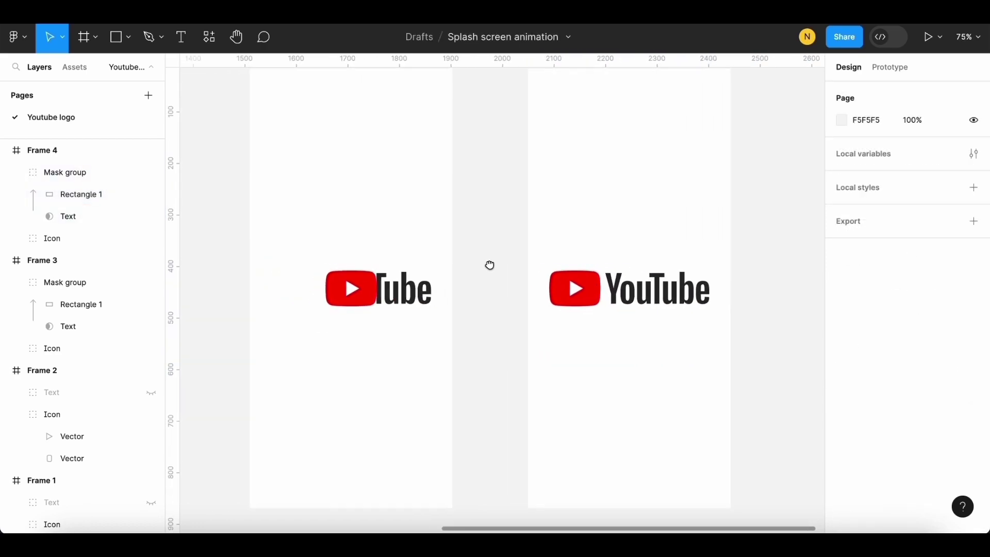
pyautogui.moveTo(487, 266); pyautogui.dragTo(623, 261)
pyautogui.hscroll(-2, 444, 245)
pyautogui.scroll(1, 445, 245)
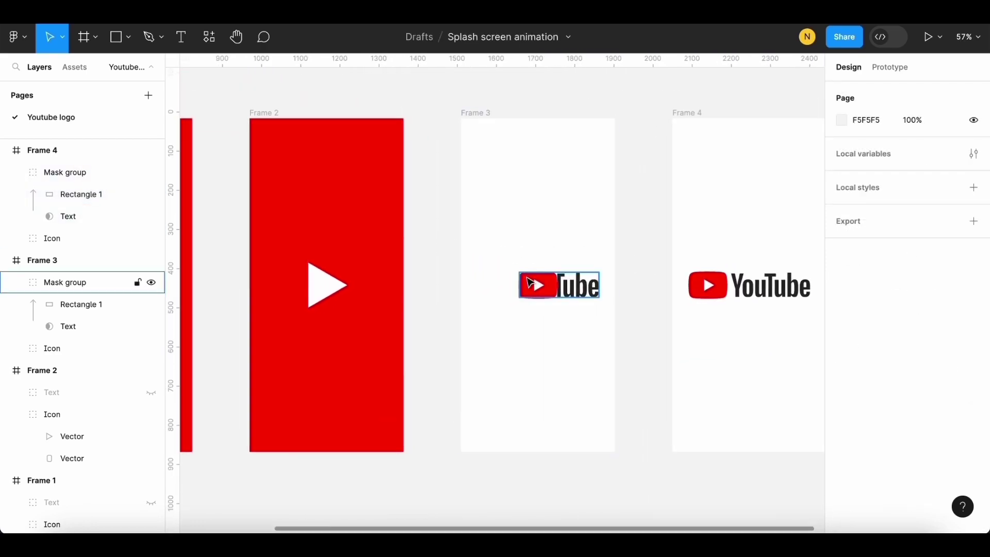
pyautogui.click(529, 283)
pyautogui.scroll(3, 529, 283)
pyautogui.click(116, 326)
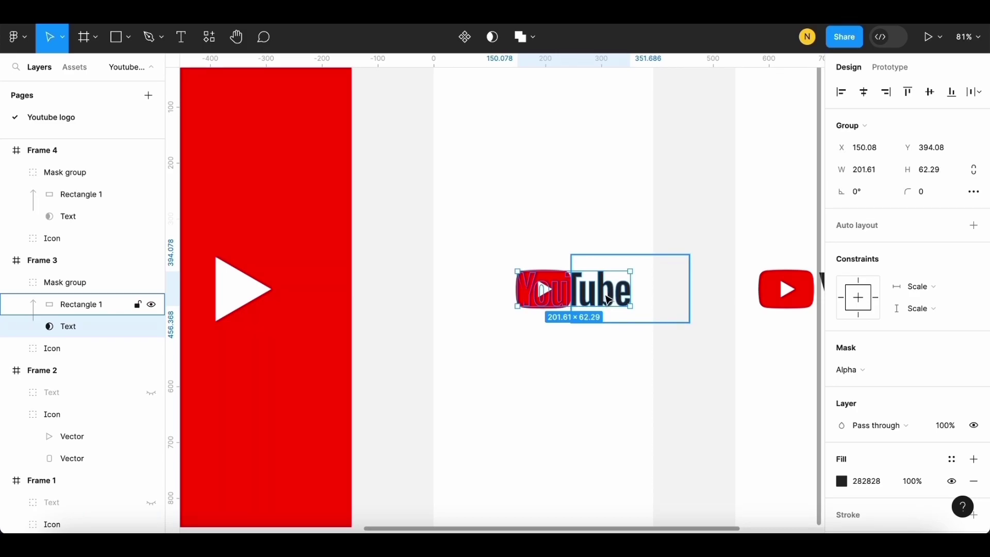
pyautogui.moveTo(605, 299); pyautogui.dragTo(545, 302)
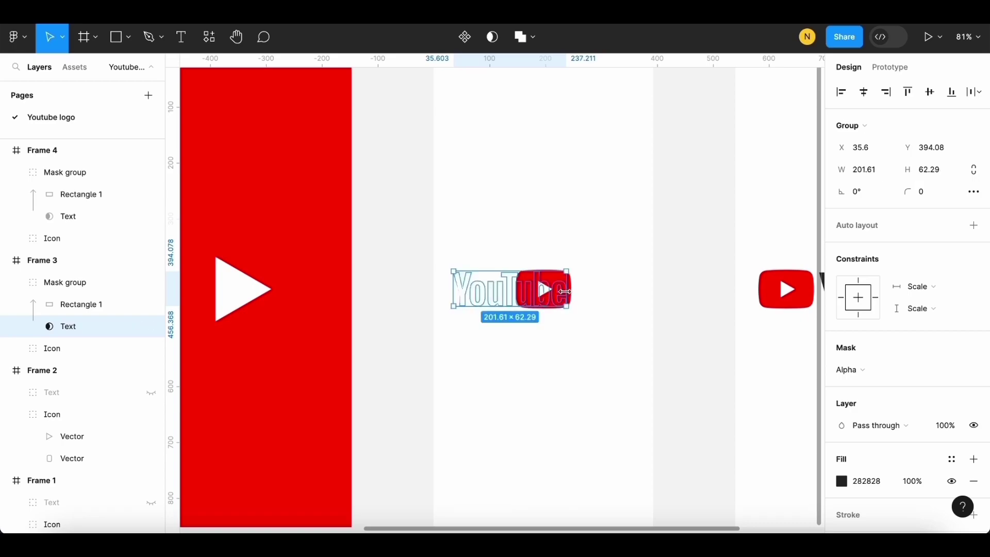
# Make Frame 3's Mask group shorter and extend it left so the word is hidden.
pyautogui.press('Escape')
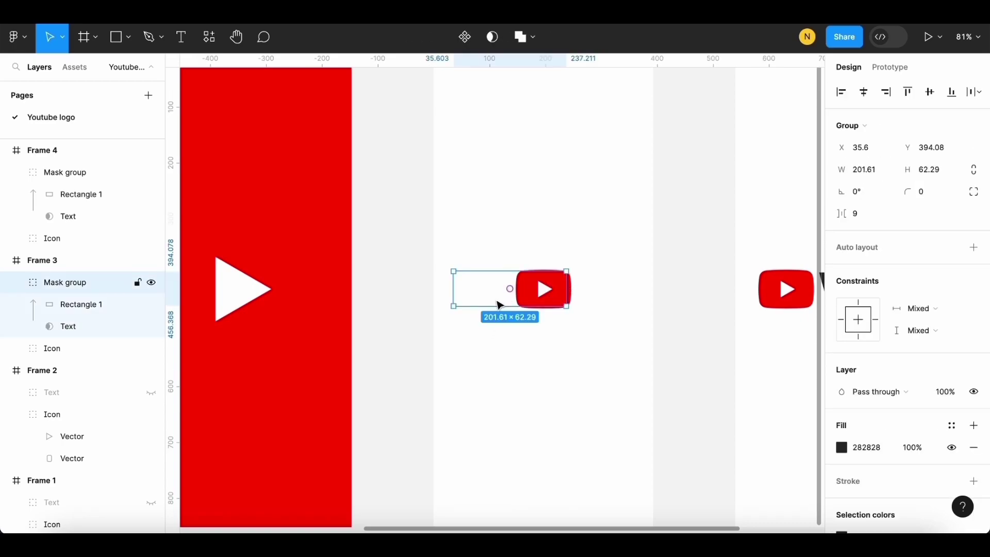
pyautogui.moveTo(492, 306); pyautogui.dragTo(495, 301)
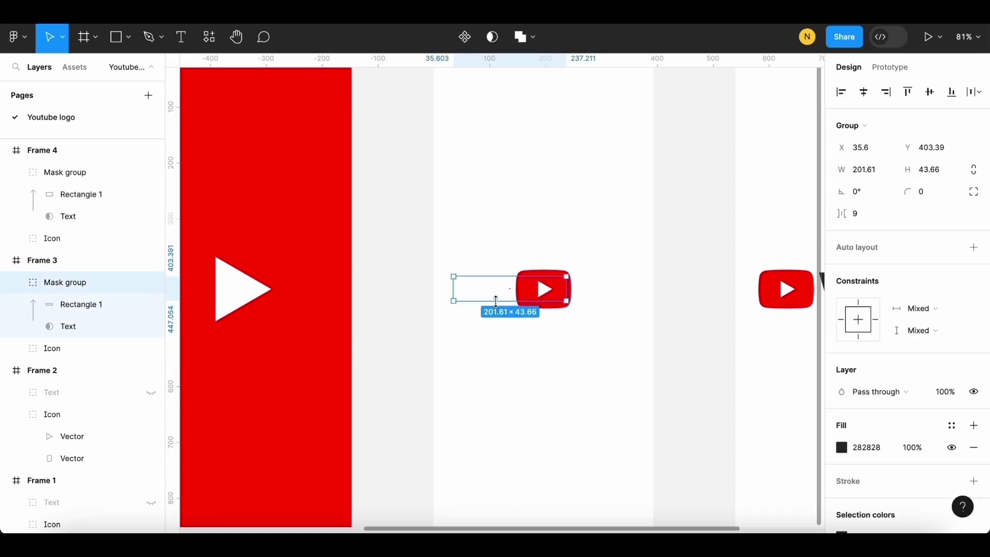
pyautogui.moveTo(455, 286); pyautogui.dragTo(414, 287)
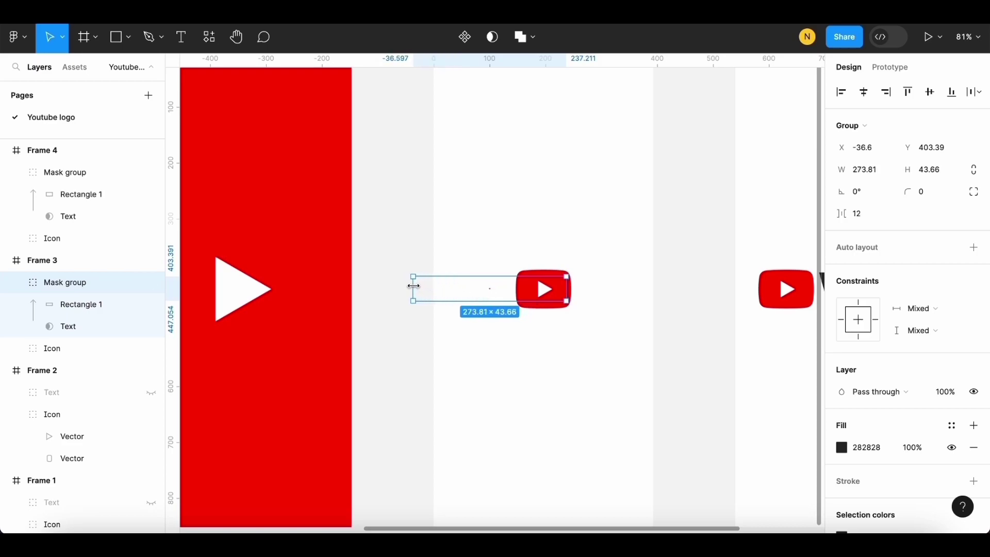
pyautogui.click(555, 349)
pyautogui.scroll(-5, 554, 349)
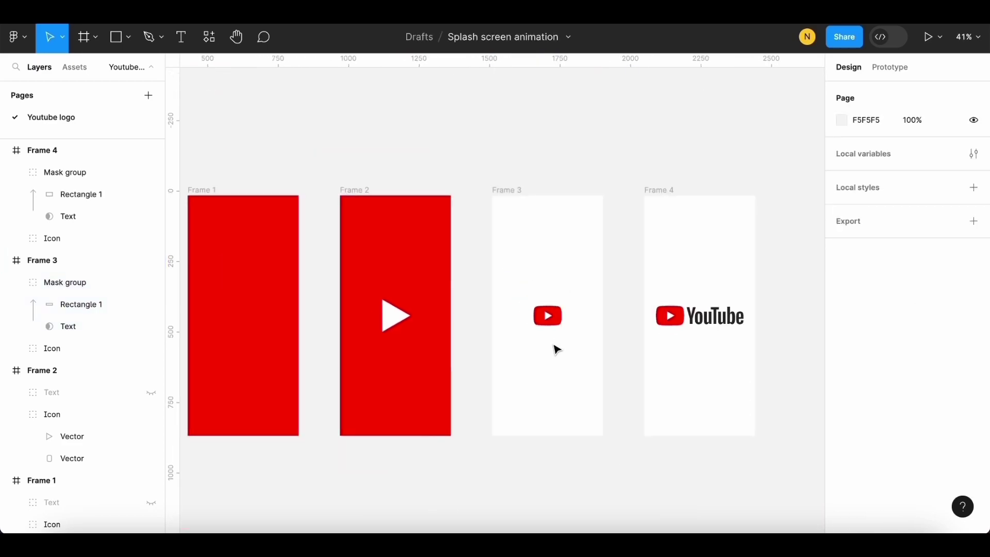
pyautogui.scroll(-3, 752, 224)
# Link Frame 1 to Frame 2 with an After delay trigger and near-zero delay.
pyautogui.hotkey('shift', 'e')
pyautogui.click(305, 149)
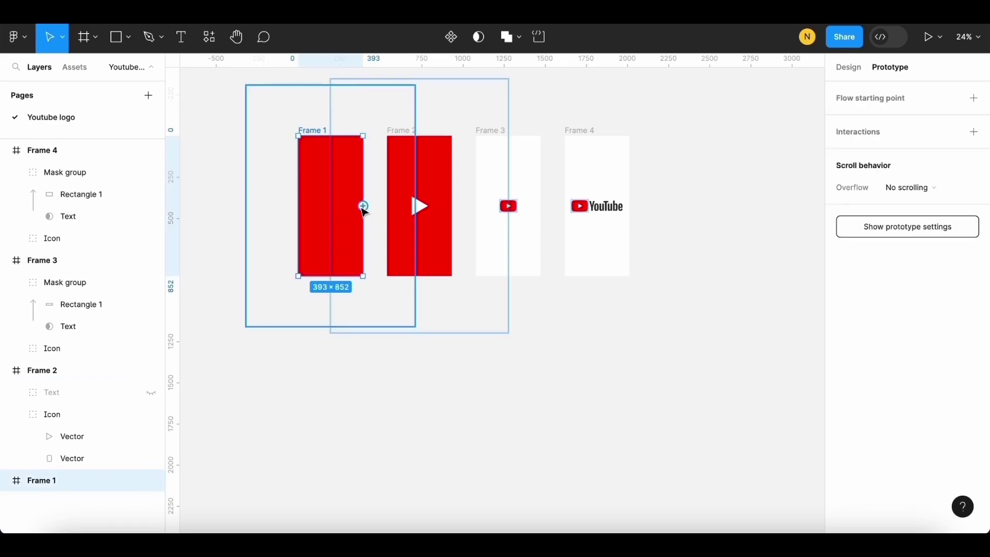
pyautogui.moveTo(363, 206); pyautogui.dragTo(398, 215)
pyautogui.click(345, 239)
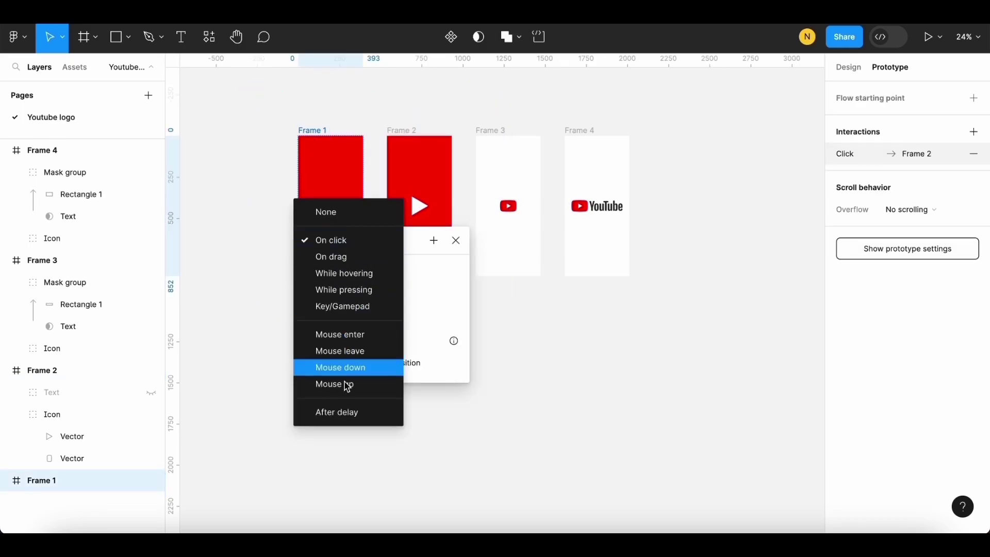
pyautogui.click(353, 411)
pyautogui.click(346, 262)
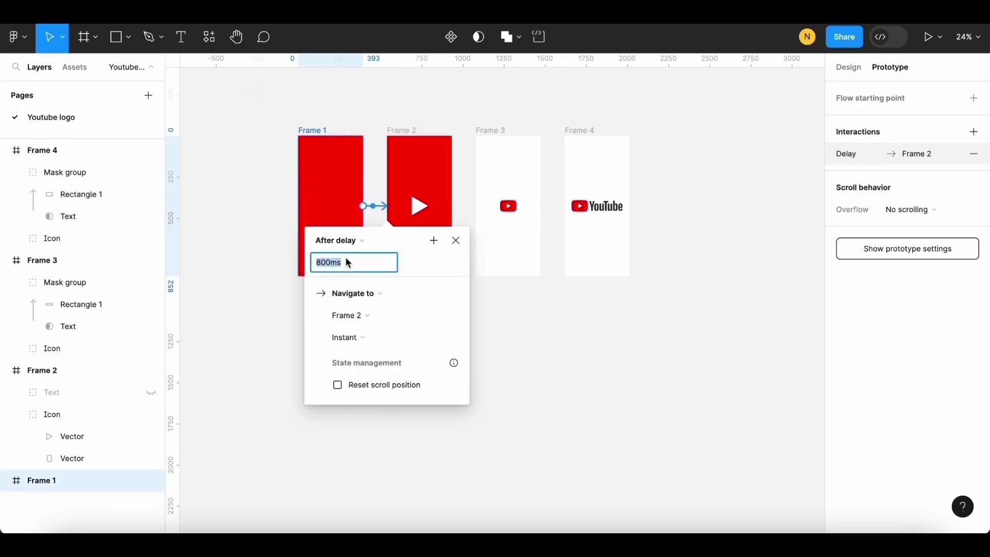
pyautogui.write('0')
pyautogui.write('1')
pyautogui.press('Return')
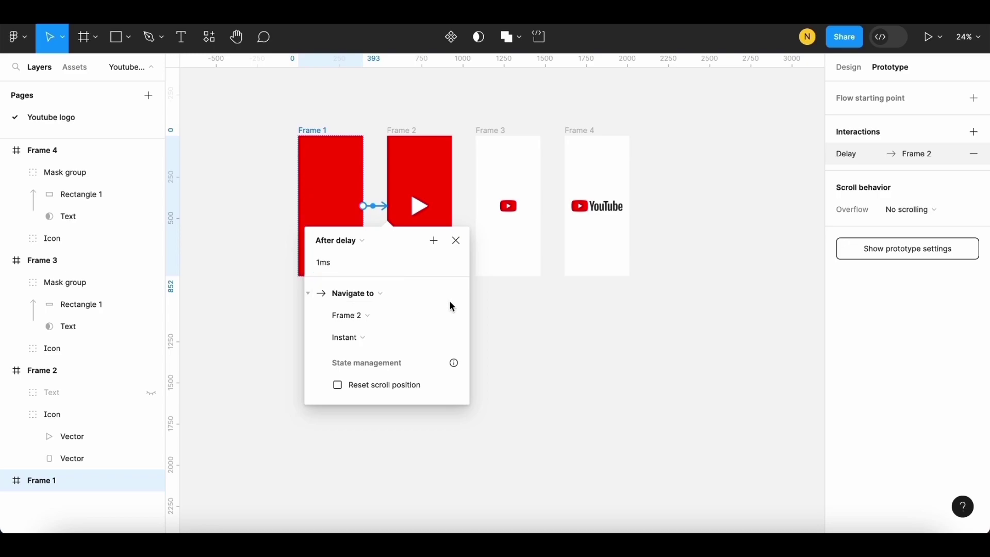
# Make the transition Smart animate over 1000ms with custom easing 0.7, 0, 0.3, 1.
pyautogui.click(346, 337)
pyautogui.click(367, 369)
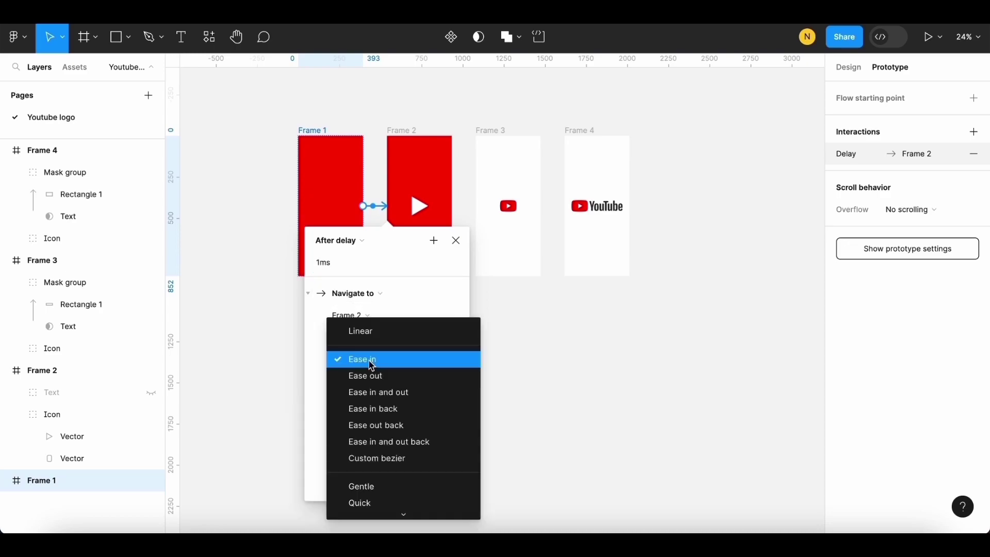
pyautogui.click(398, 457)
pyautogui.click(428, 360)
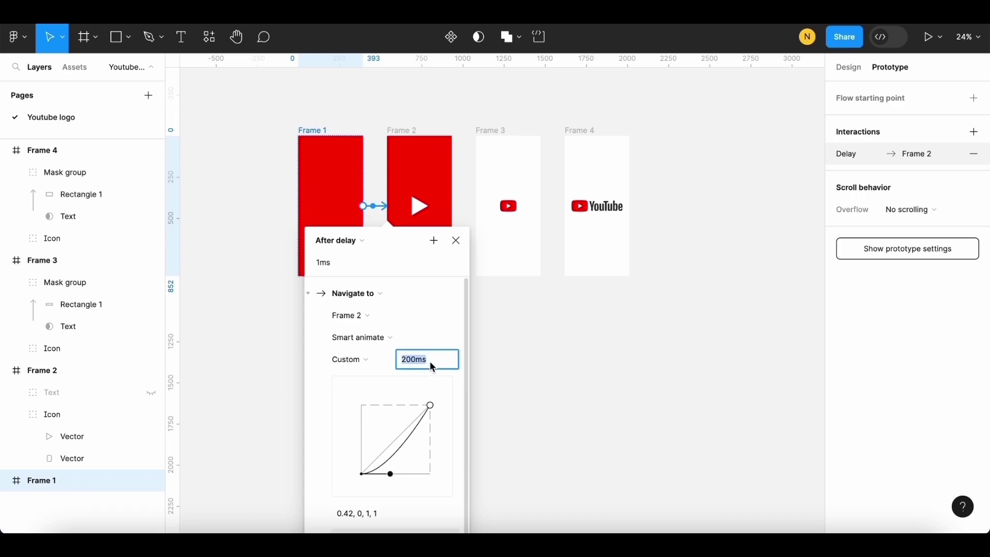
pyautogui.write('1000')
pyautogui.press('Return')
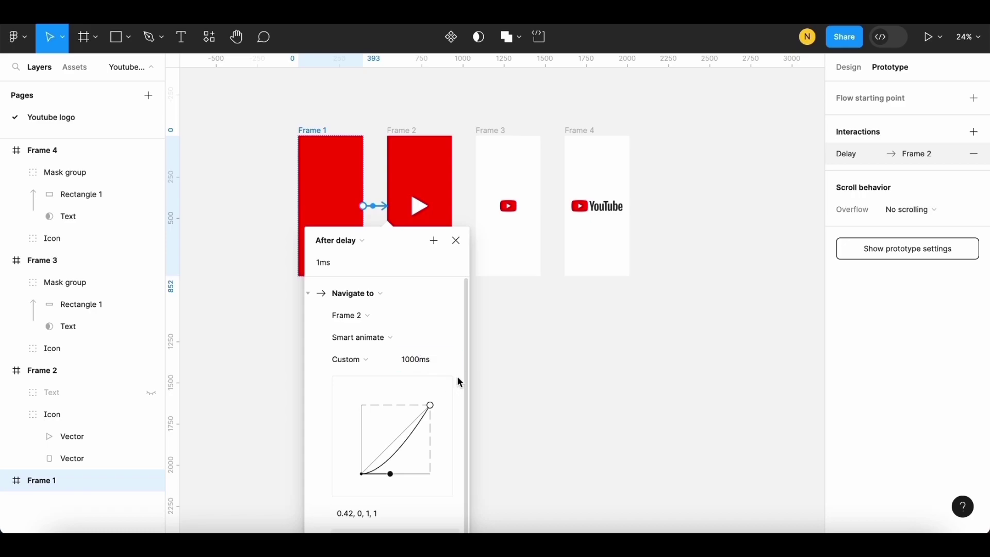
pyautogui.scroll(-1, 509, 378)
pyautogui.click(347, 482)
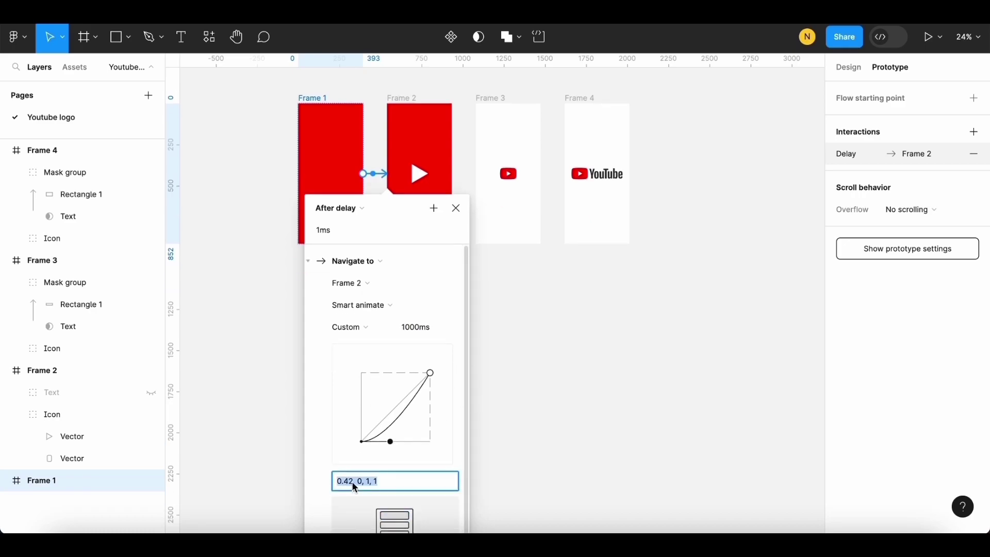
pyautogui.click(351, 482)
pyautogui.write('7')
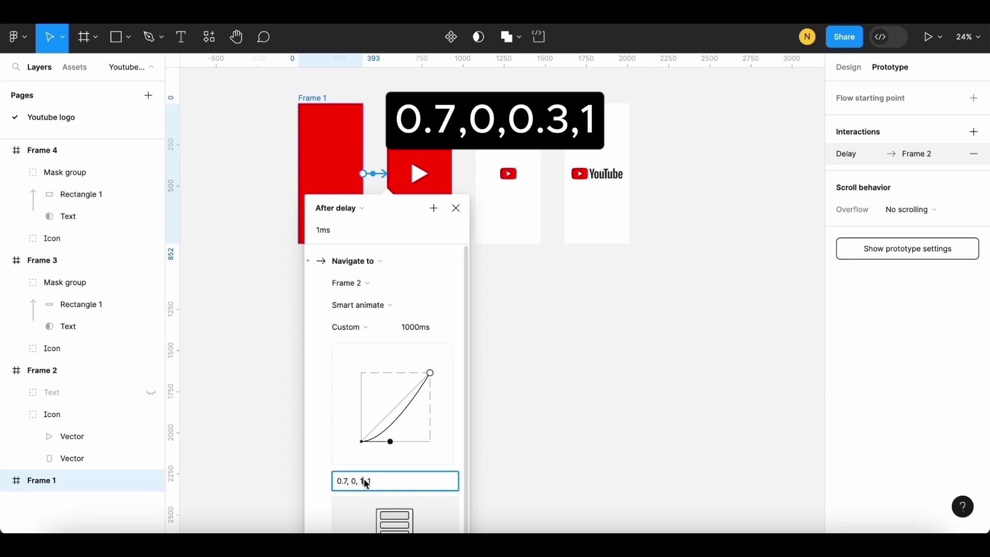
pyautogui.press('BackSpace')
pyautogui.write('0.3')
pyautogui.press('Return')
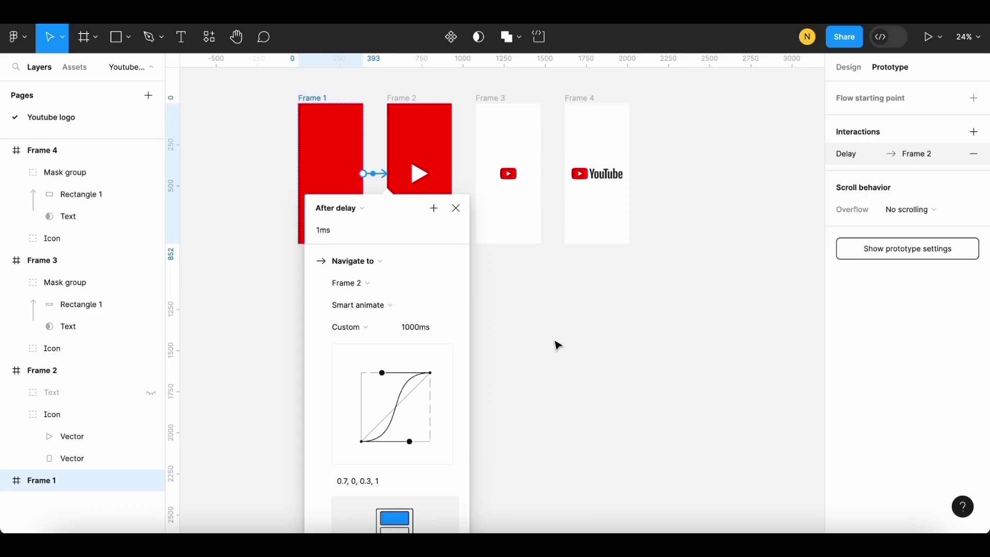
# Connect Frame 2 to Frame 3 and Frame 3 to Frame 4, each triggered After delay.
pyautogui.click(555, 346)
pyautogui.moveTo(452, 174); pyautogui.dragTo(512, 191)
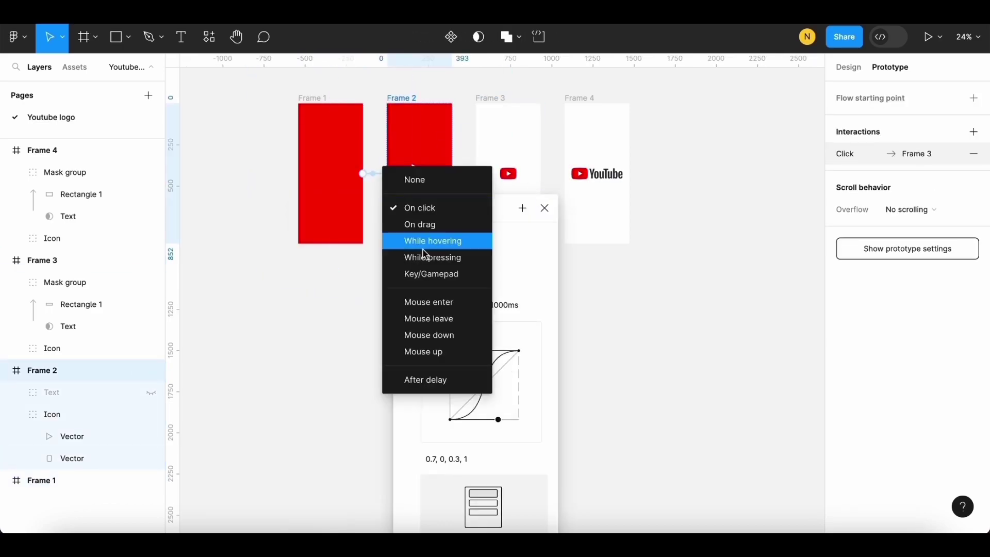
pyautogui.click(425, 380)
pyautogui.click(511, 140)
pyautogui.moveTo(542, 174); pyautogui.dragTo(596, 173)
pyautogui.click(499, 208)
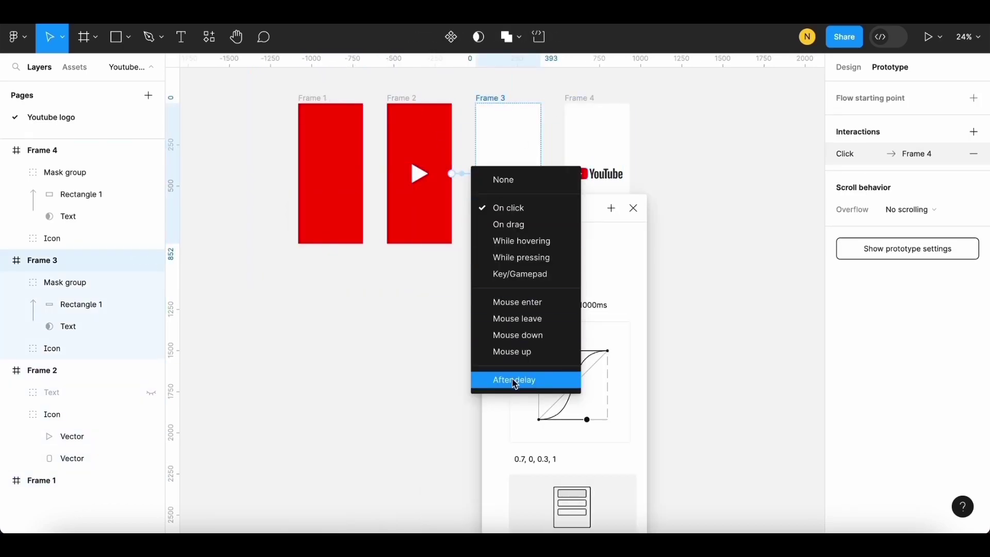
pyautogui.click(512, 379)
pyautogui.write('1')
pyautogui.click(389, 282)
pyautogui.scroll(2, 389, 282)
pyautogui.click(314, 171)
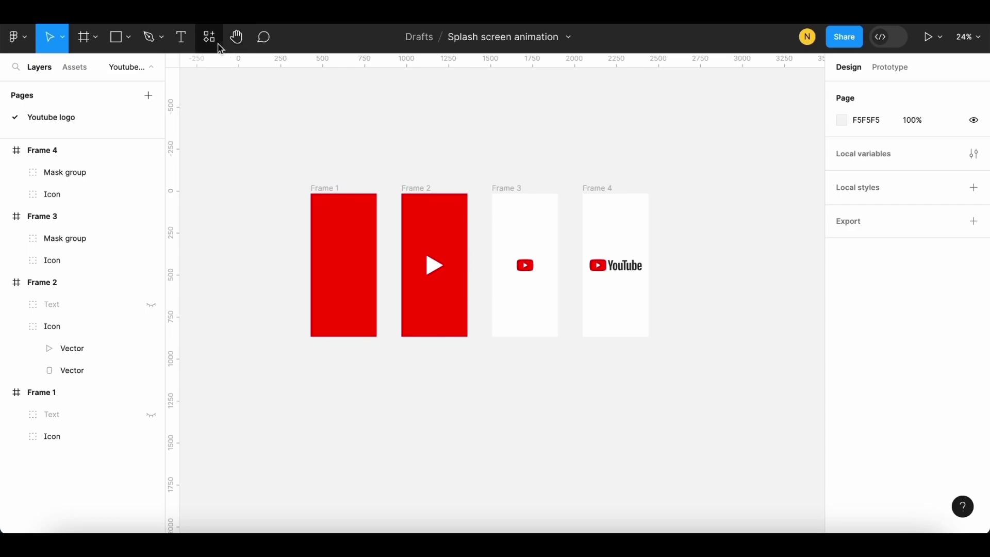
# Find the LottieFiles plugin by searching plugins for 'lottie' and run it.
pyautogui.click(209, 37)
pyautogui.click(277, 69)
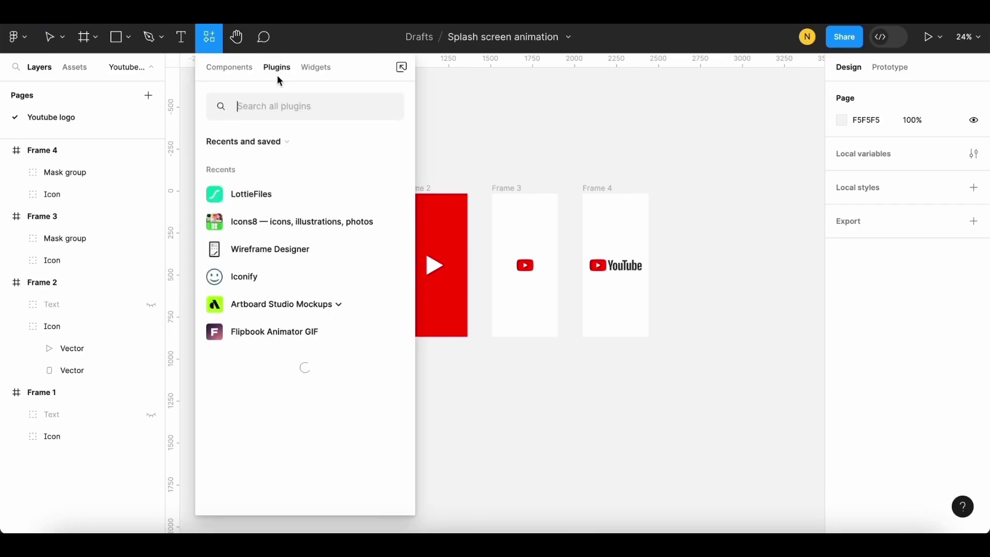
pyautogui.click(284, 109)
pyautogui.write('lottie')
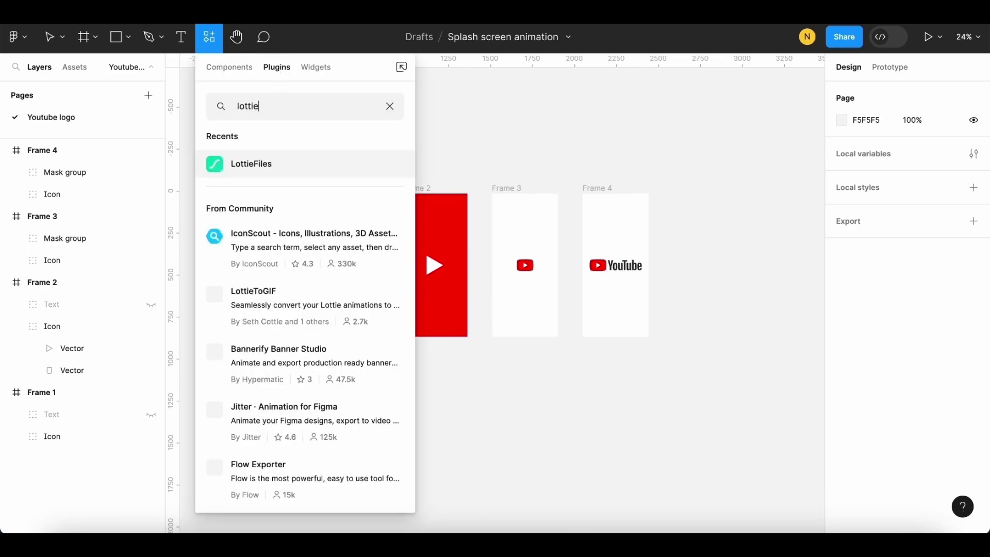
pyautogui.press('Return')
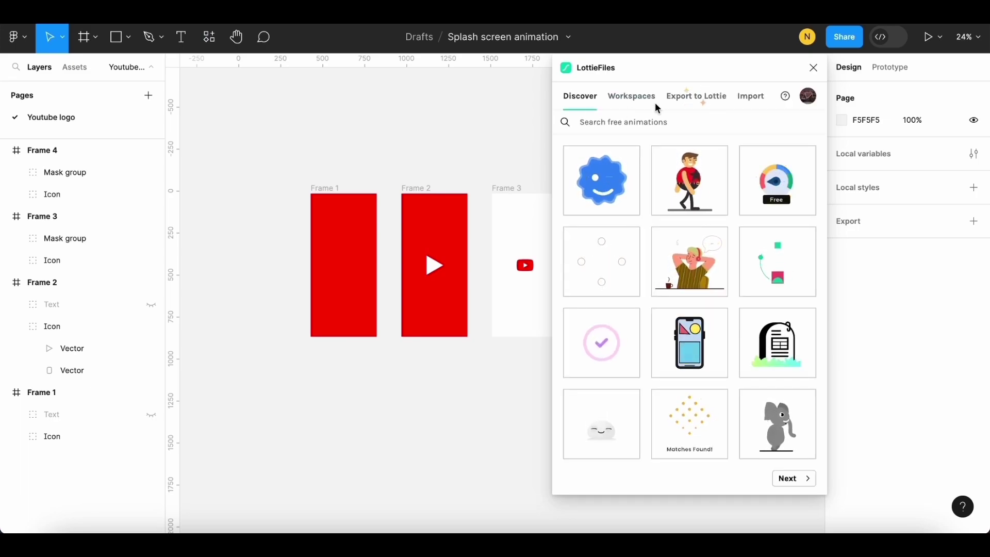
# Export the flow starting at Frame 1 to Lottie with the LottieFiles plugin.
pyautogui.click(696, 96)
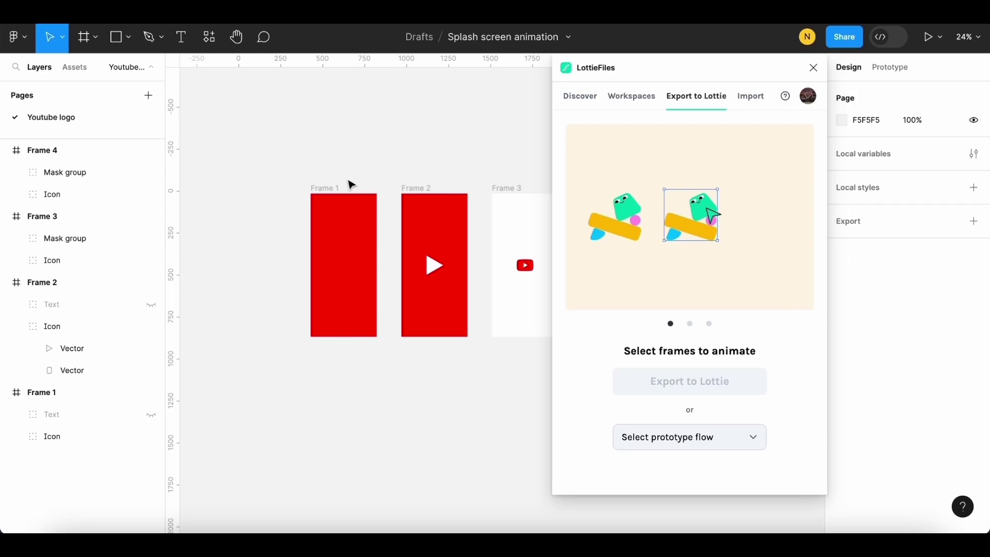
pyautogui.click(327, 189)
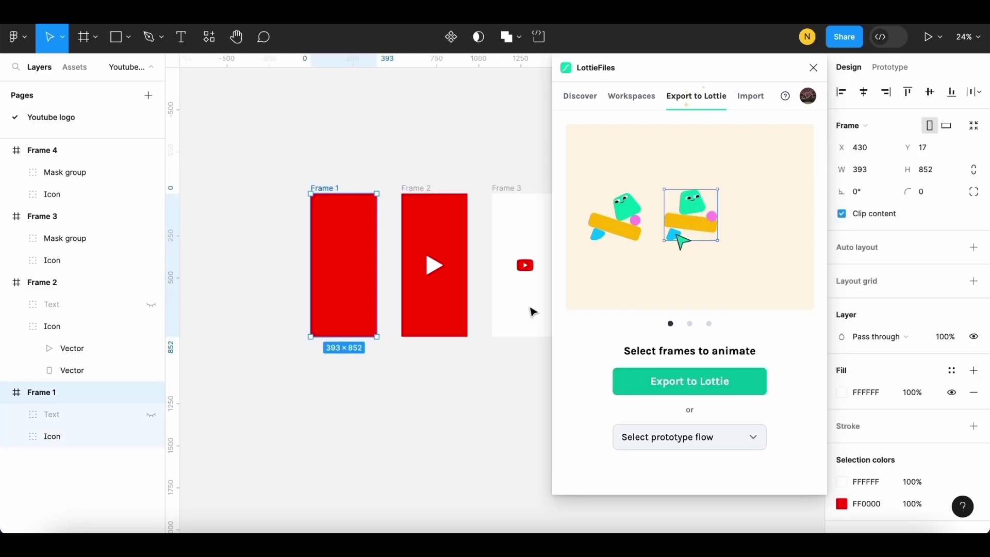
pyautogui.click(669, 388)
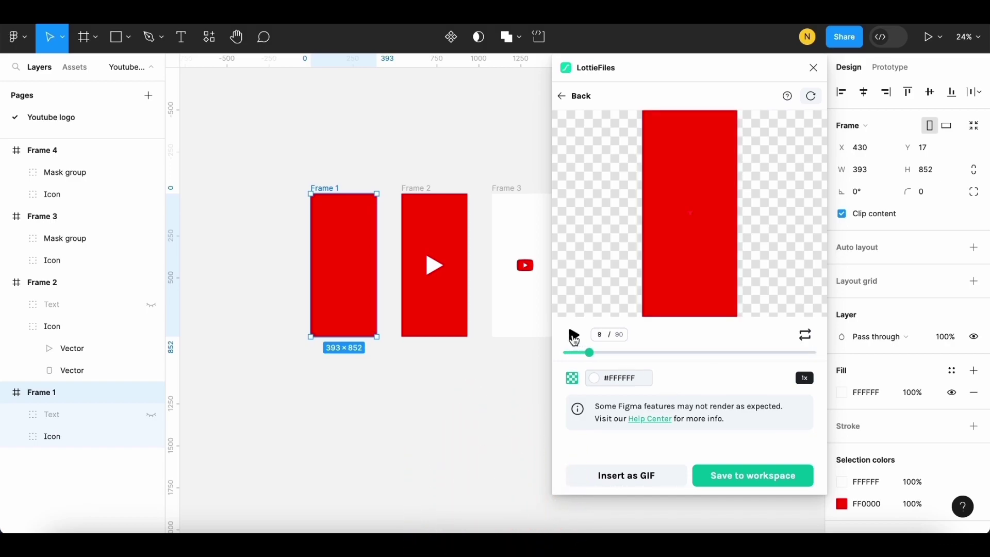
# Drop Mask group beneath Icon in Frame 3 and Frame 4, then replay the Lottie preview.
pyautogui.click(68, 237)
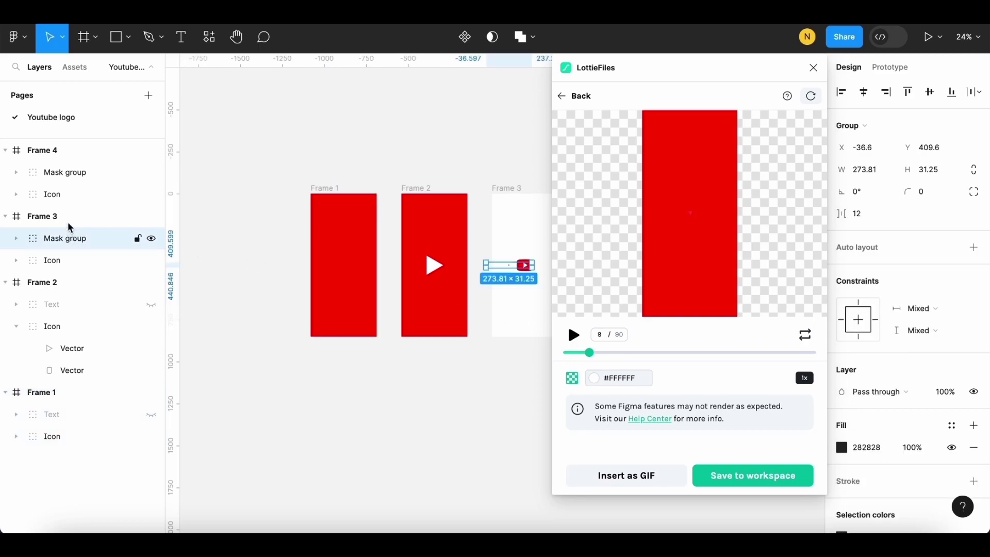
pyautogui.moveTo(65, 239); pyautogui.dragTo(60, 269)
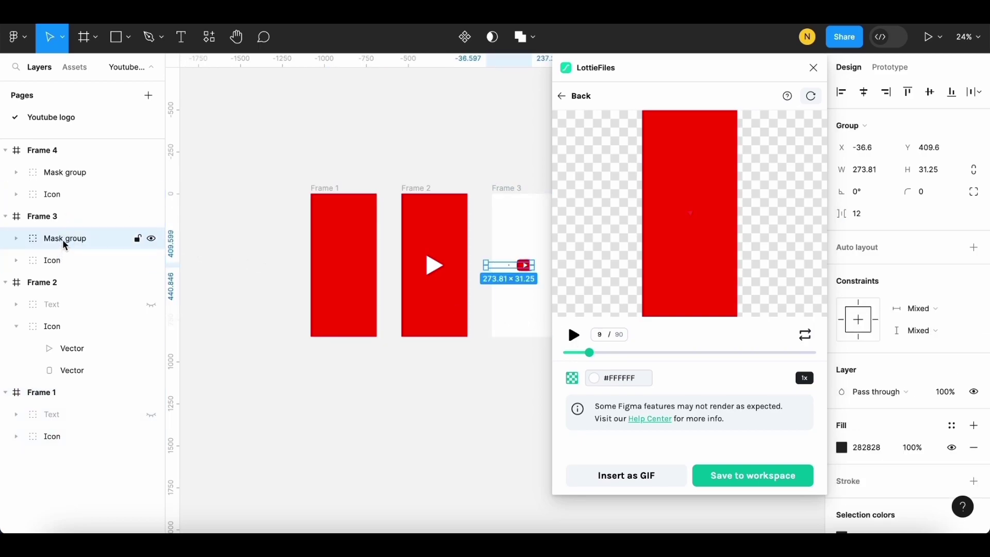
pyautogui.click(78, 172)
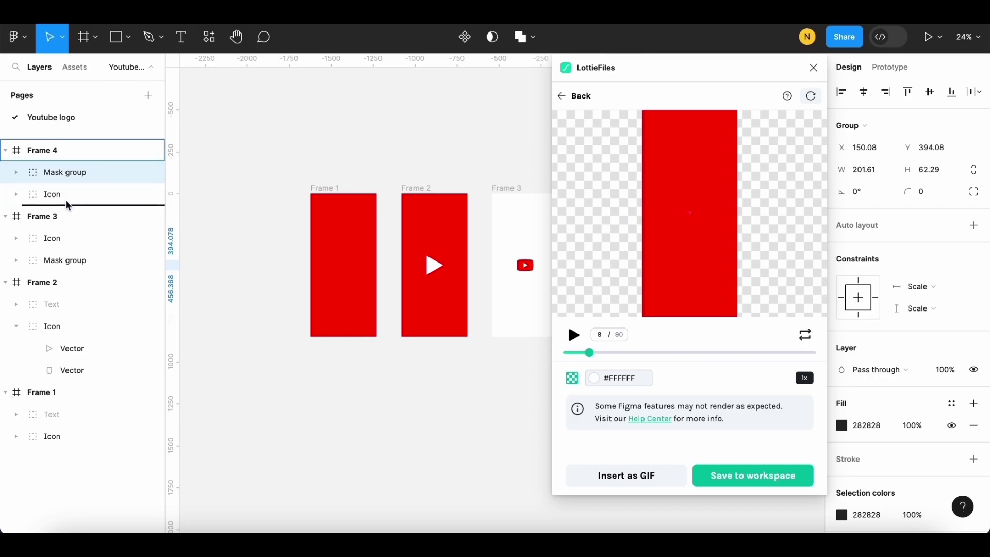
pyautogui.moveTo(66, 199); pyautogui.dragTo(67, 203)
pyautogui.click(809, 104)
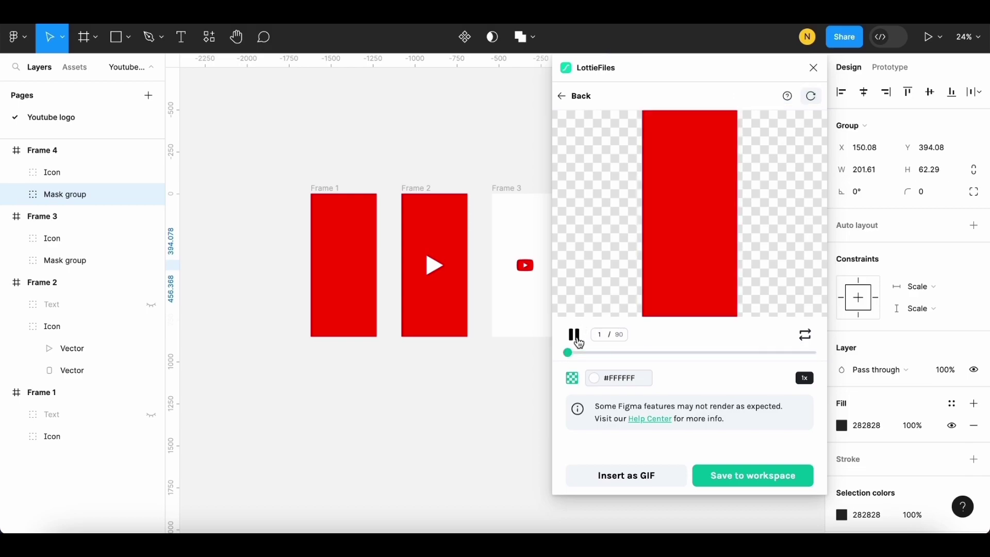
# Save the animation to First Project in the LottieFiles workspace and go to My Dashboard.
pyautogui.click(766, 476)
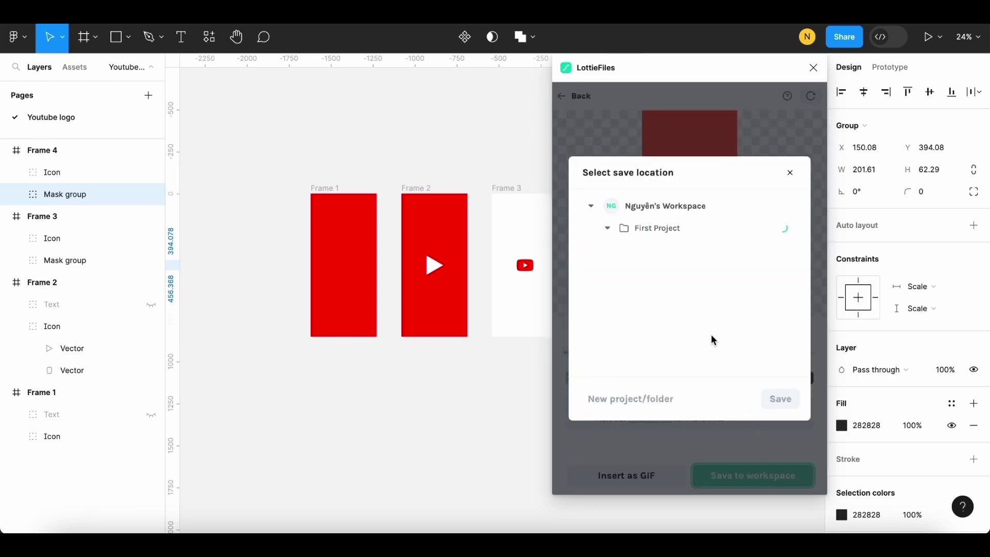
pyautogui.click(658, 231)
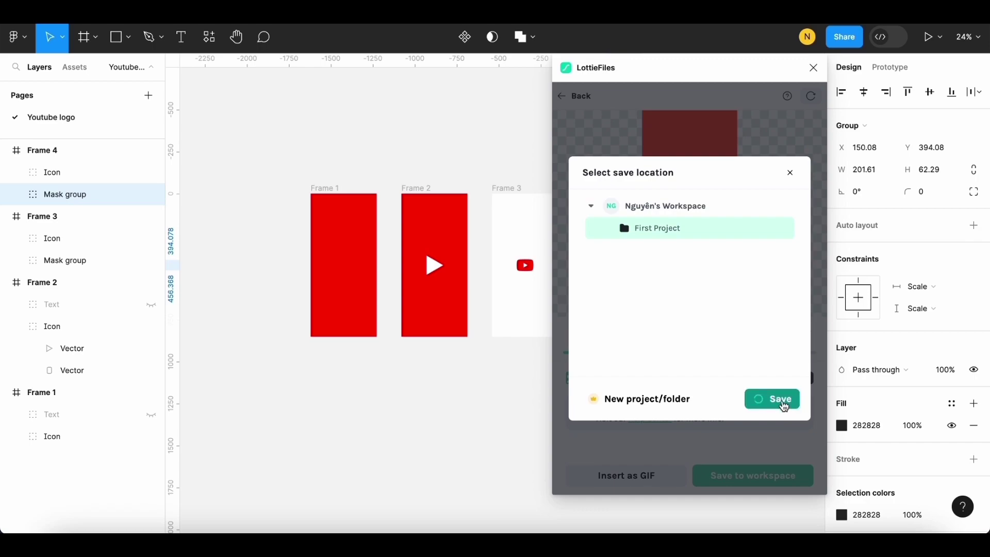
pyautogui.click(807, 97)
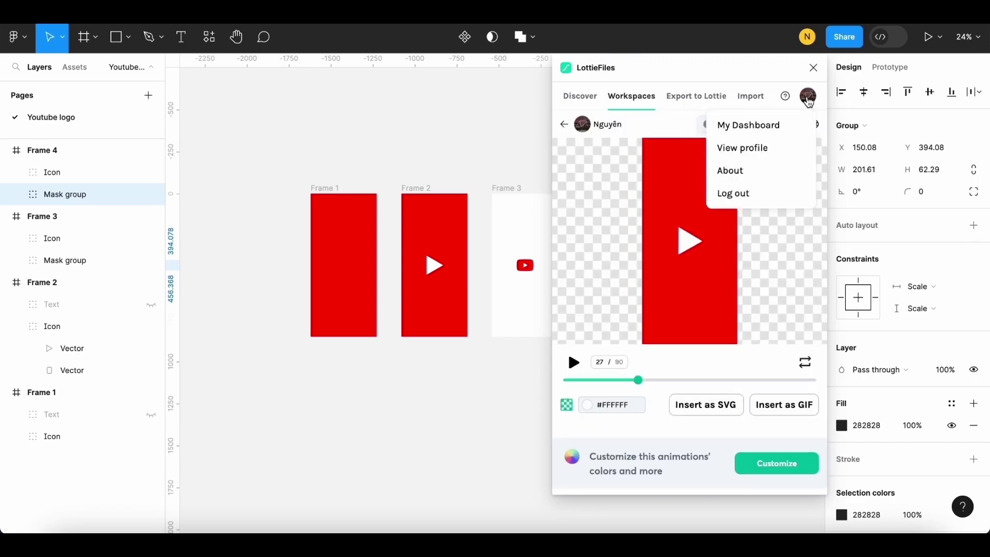
pyautogui.click(796, 125)
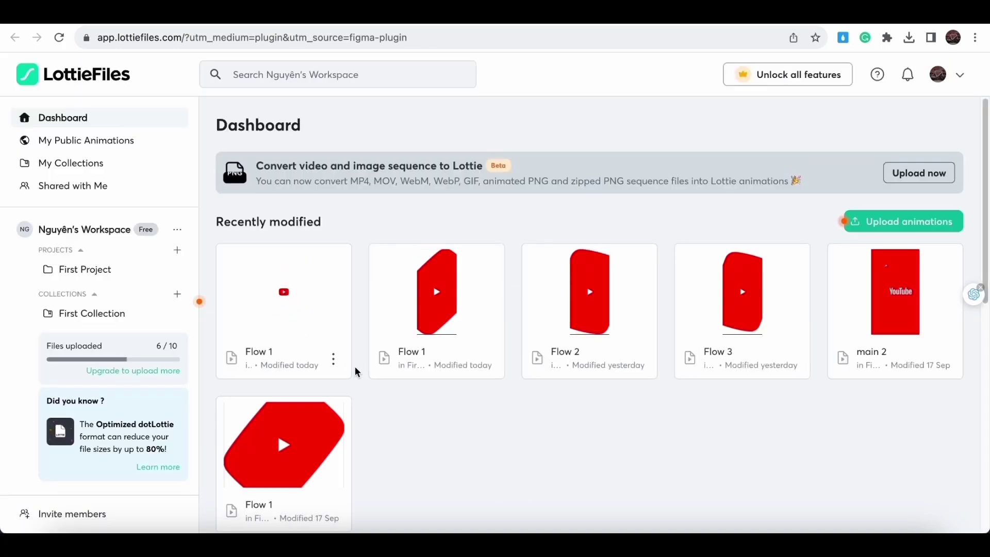
# Open the Download as options from the menu on today's Flow 1 card.
pyautogui.click(333, 359)
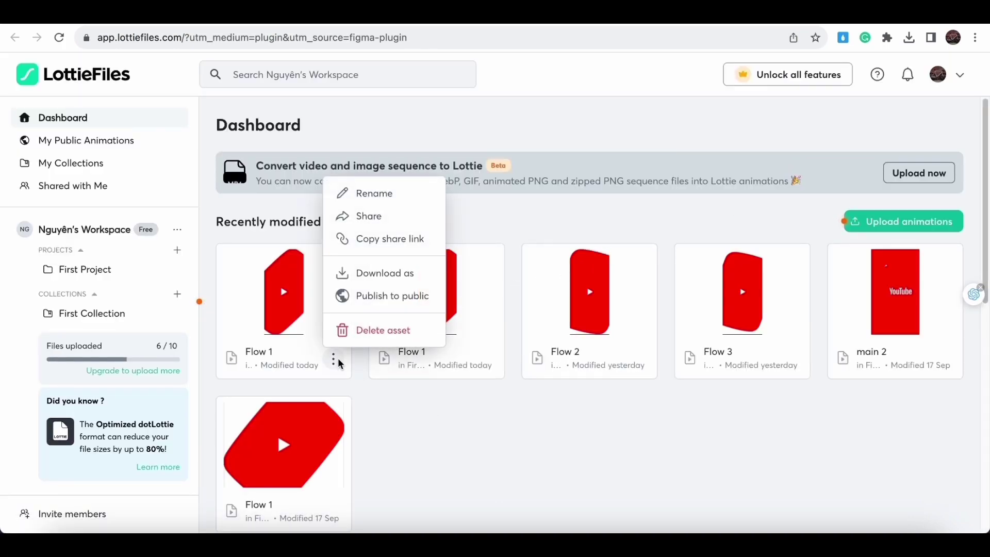
pyautogui.click(371, 280)
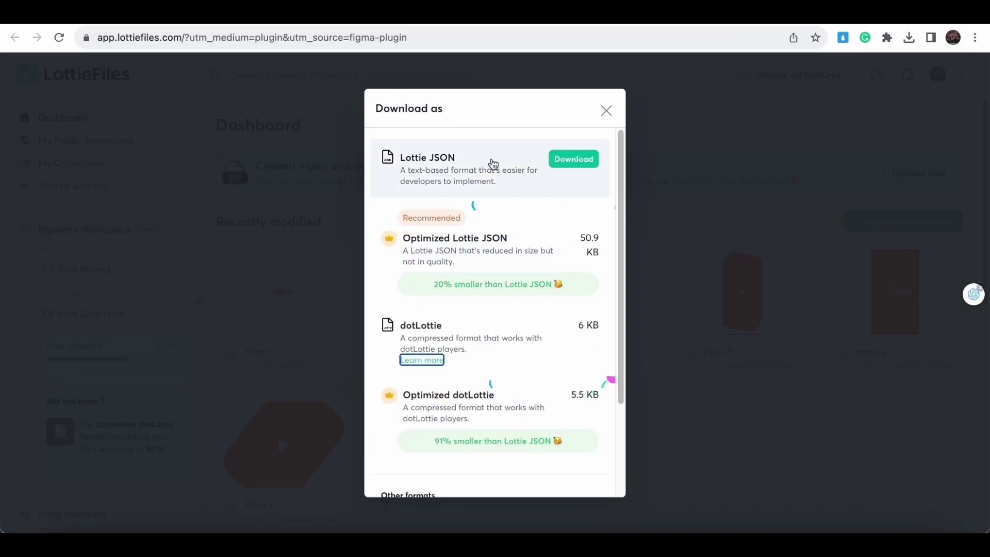